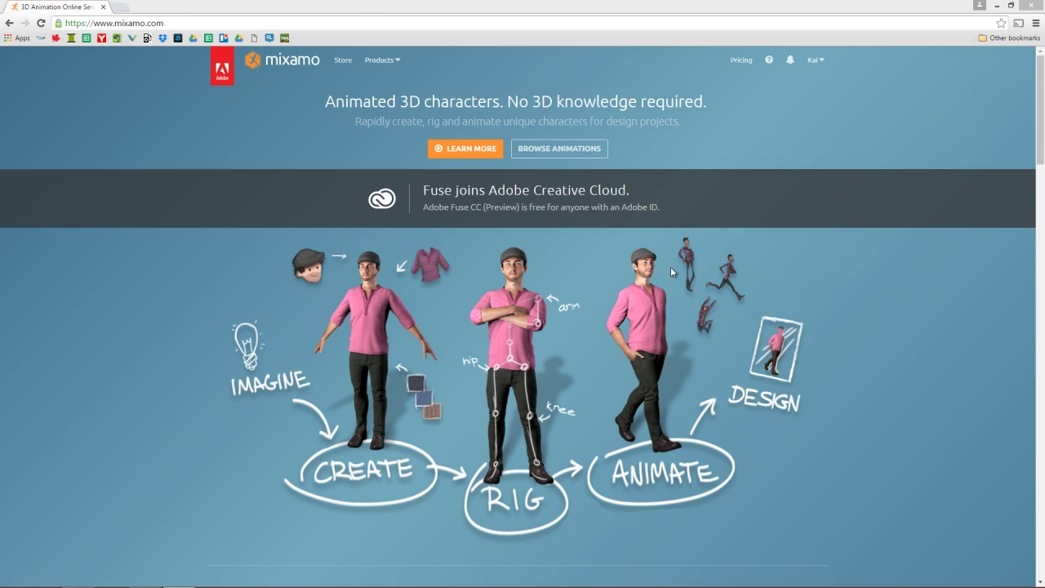
# - Open the Mixamo store's animation catalogue and look through the first page of motions
pyautogui.click(549, 153)
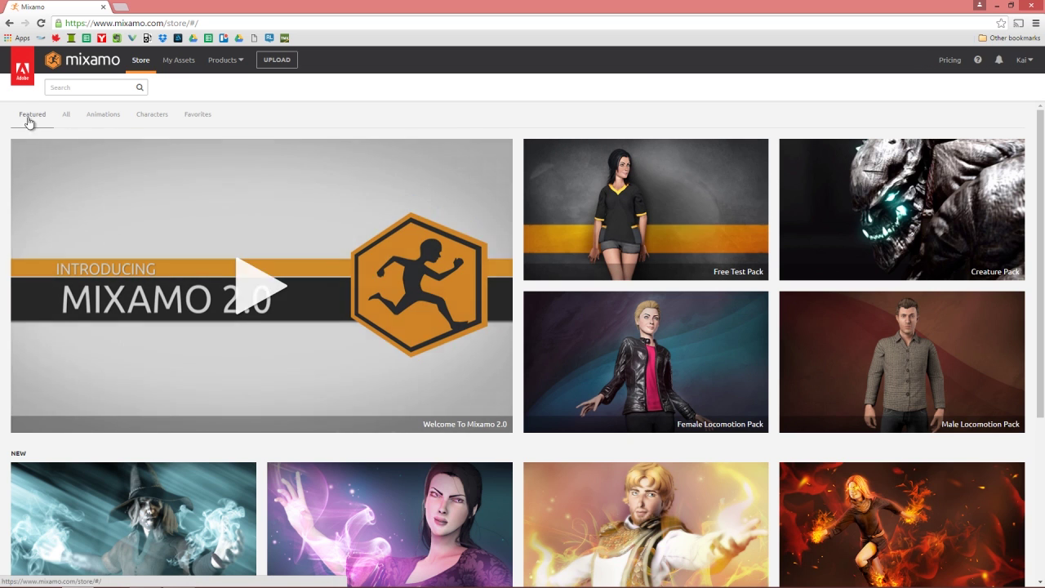
pyautogui.scroll(-3, 690, 378)
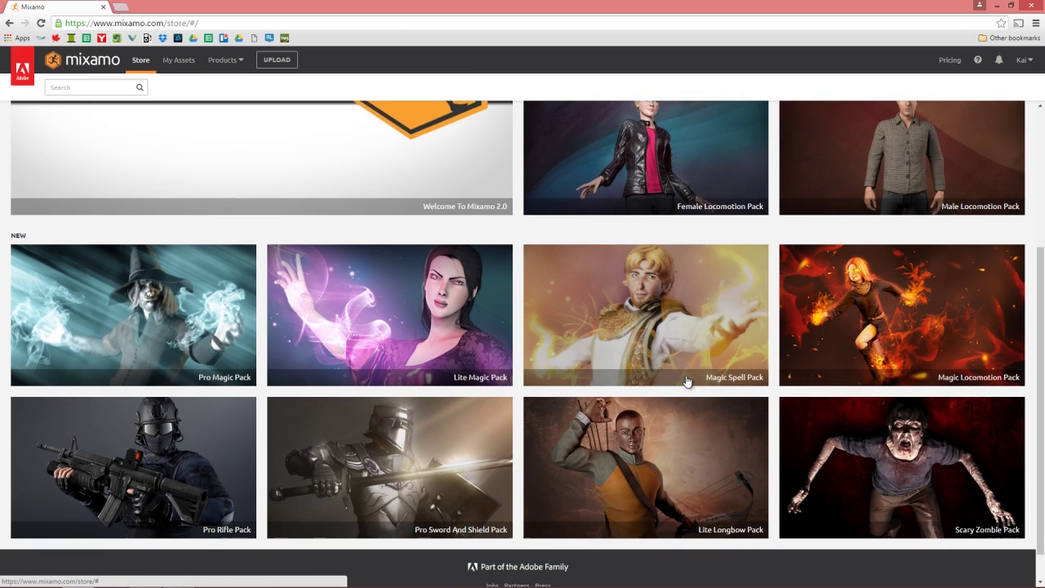
pyautogui.scroll(5, 638, 377)
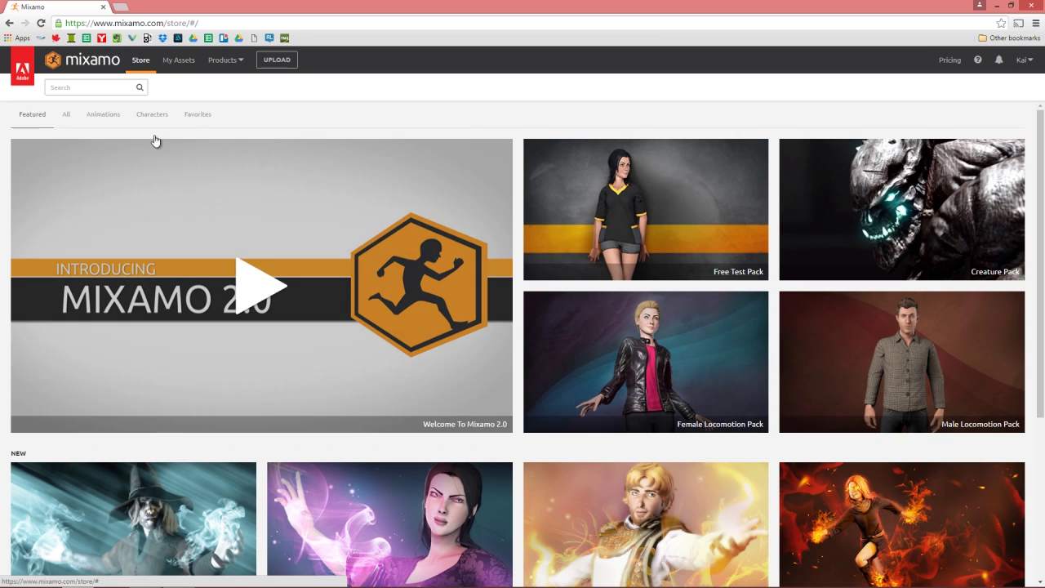
pyautogui.click(104, 121)
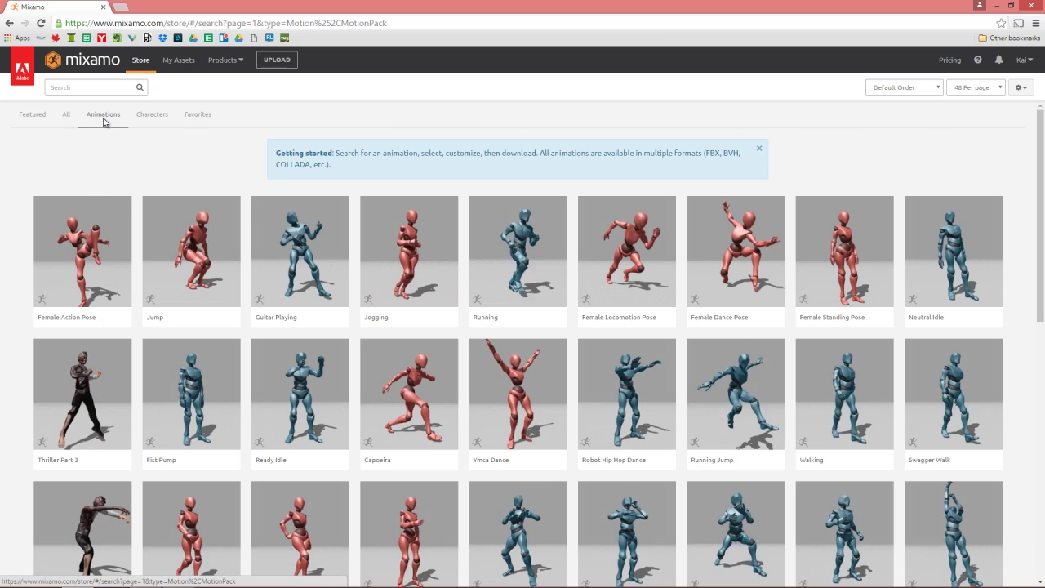
pyautogui.scroll(-2, 590, 327)
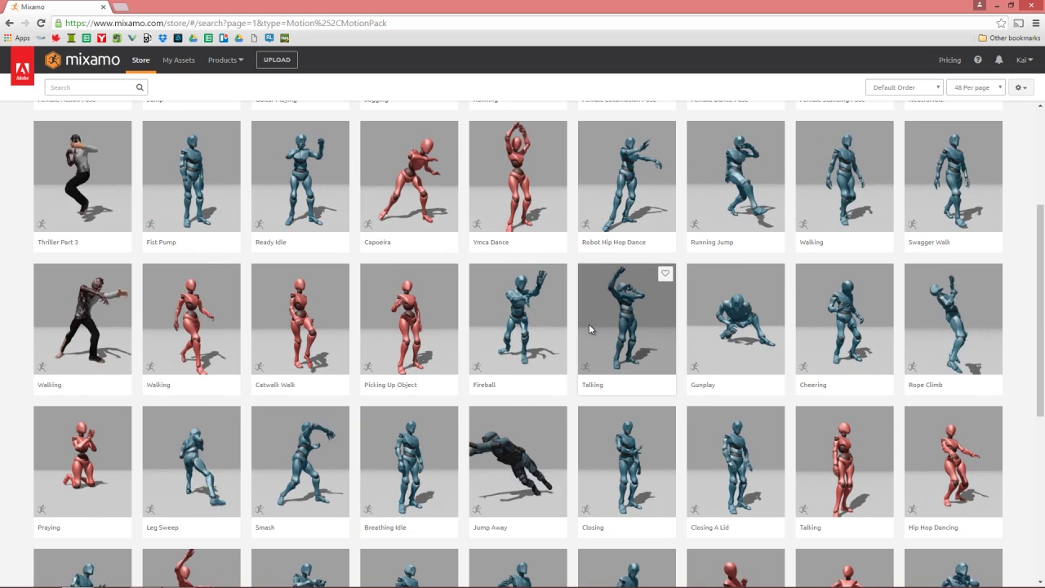
pyautogui.scroll(-4, 589, 323)
pyautogui.scroll(-1, 615, 335)
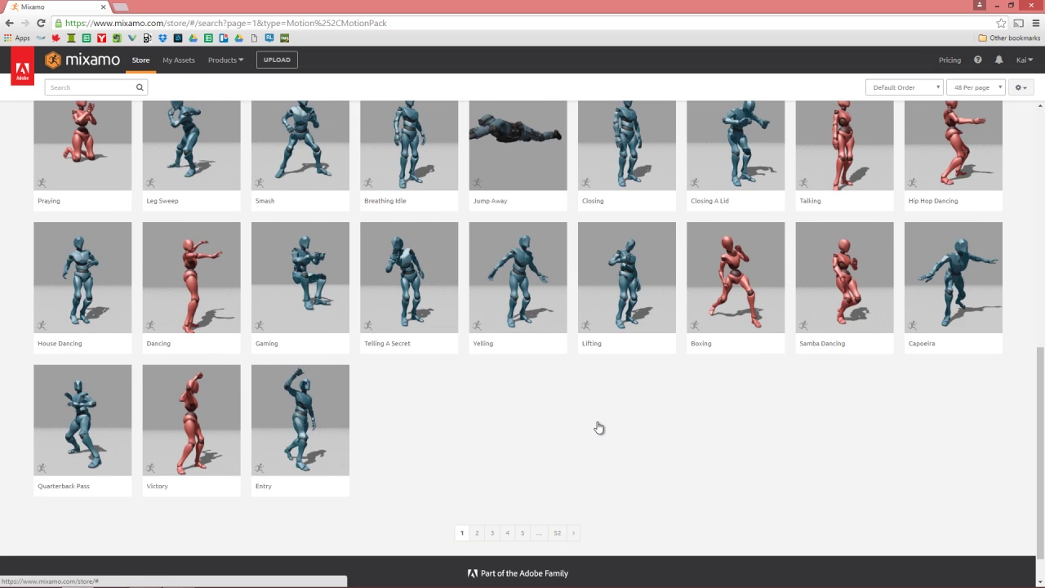
pyautogui.scroll(7, 600, 426)
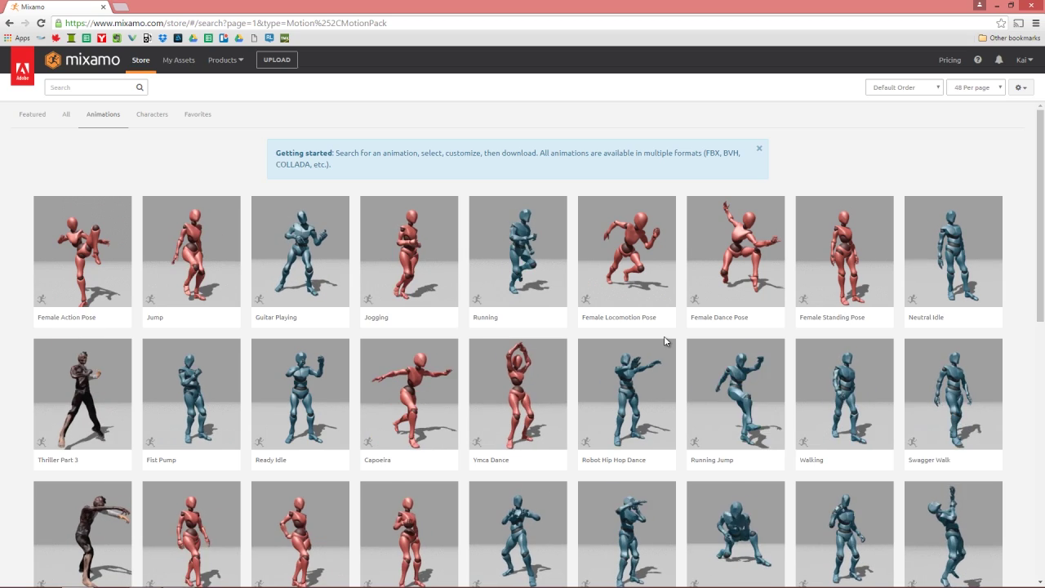
# - Switch to iClone 6 and inspect the female and mutant characters by selecting each one in turn
pyautogui.hotkey('alt', 'Tab')
pyautogui.hotkey('alt', 'Tab')
pyautogui.hotkey('alt', 'Tab')
pyautogui.hotkey('alt', 'Tab')
pyautogui.hotkey('alt', 'Tab')
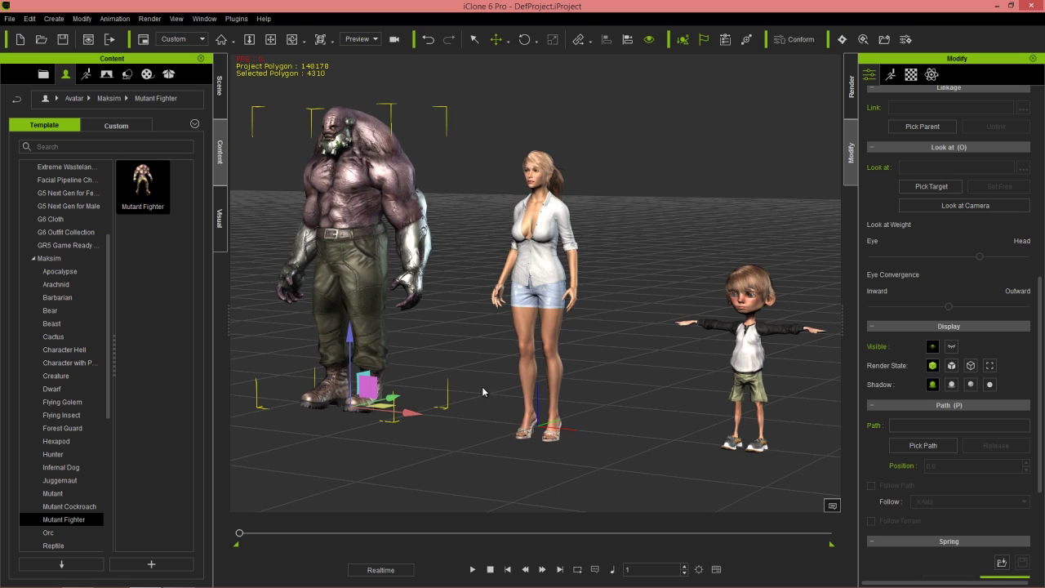
pyautogui.click(535, 212)
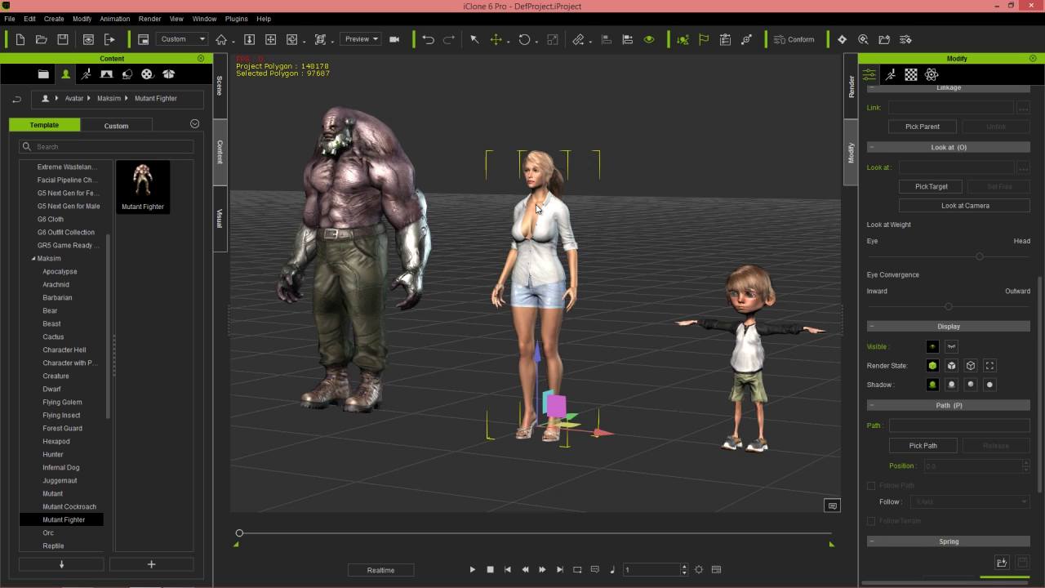
pyautogui.click(344, 193)
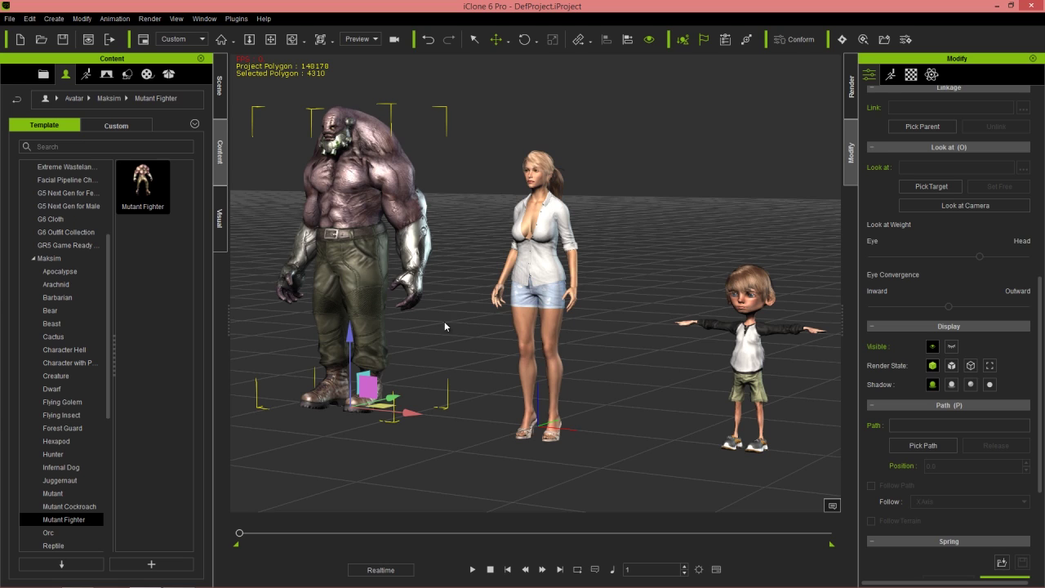
# - Return to the Mixamo animation catalogue in the browser and open the Catwalk Walk motion
pyautogui.hotkey('alt', 'Tab')
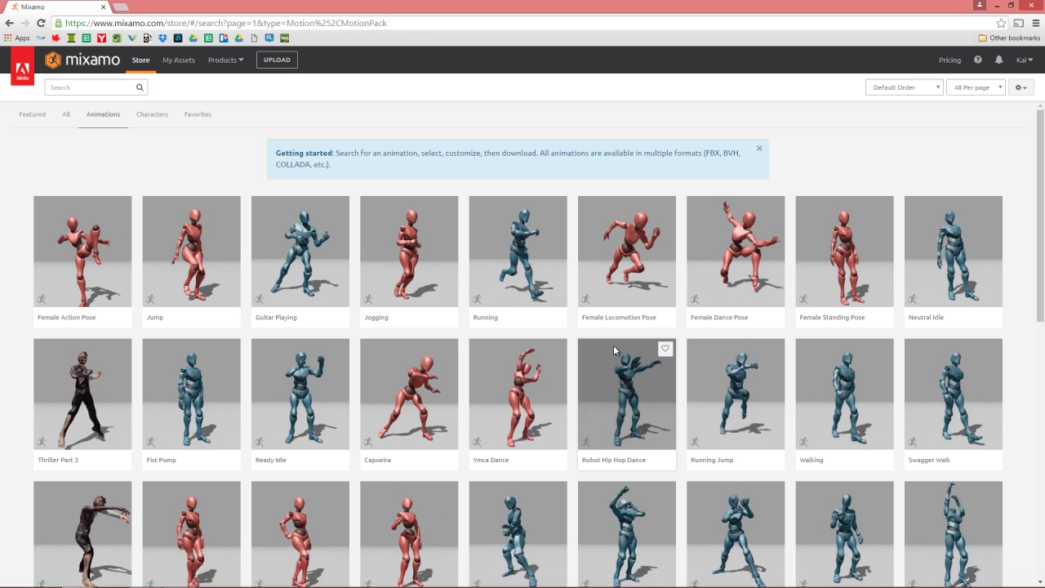
pyautogui.scroll(-3, 622, 342)
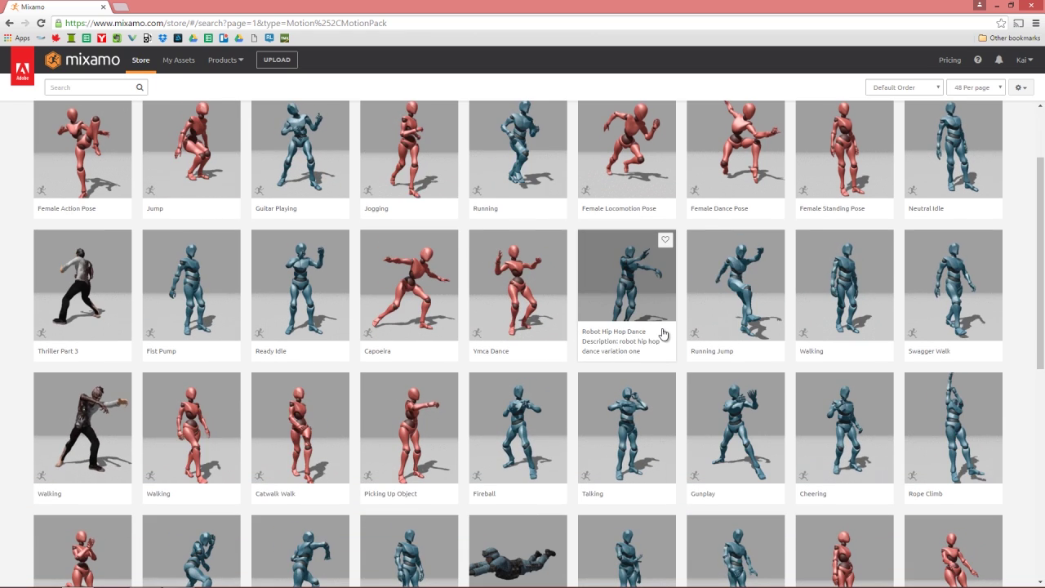
pyautogui.scroll(-3, 666, 334)
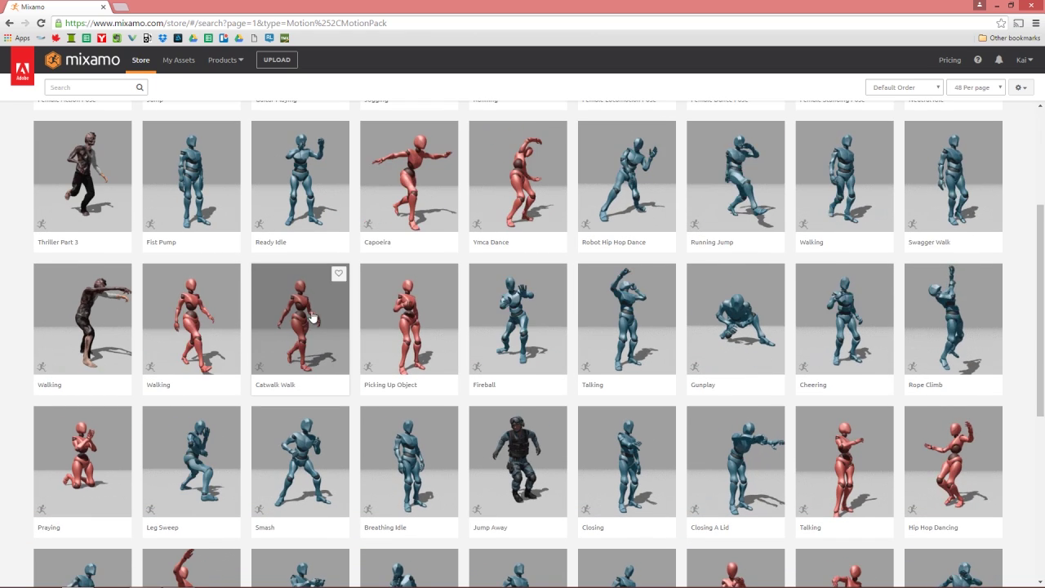
pyautogui.scroll(-6, 479, 346)
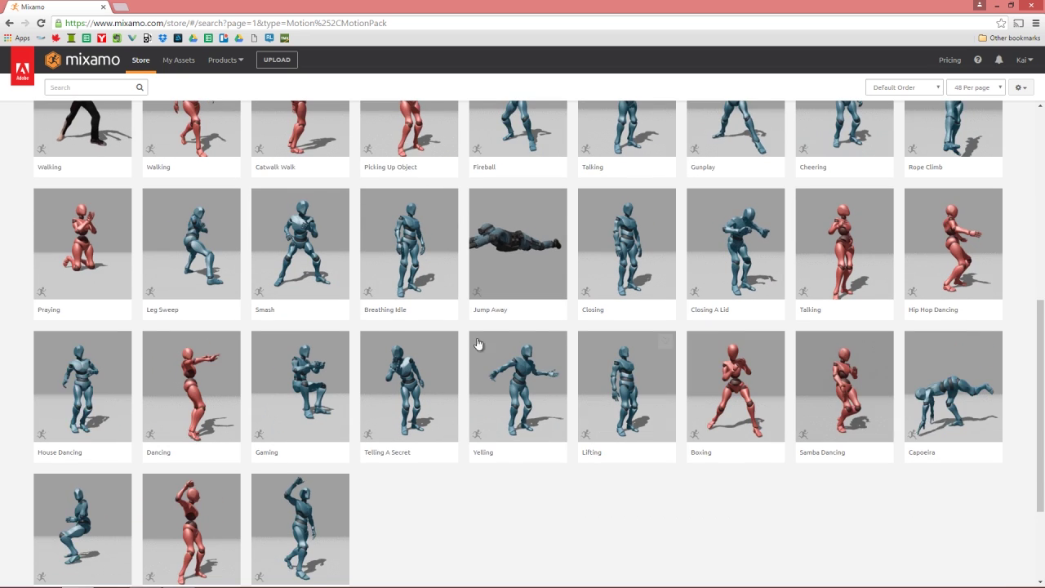
pyautogui.scroll(6, 334, 296)
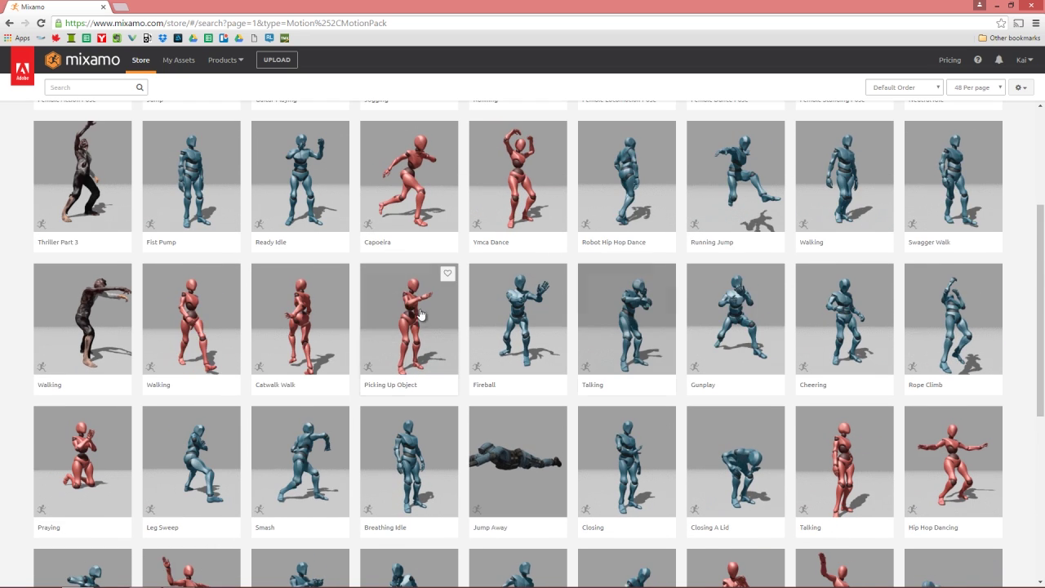
pyautogui.click(302, 314)
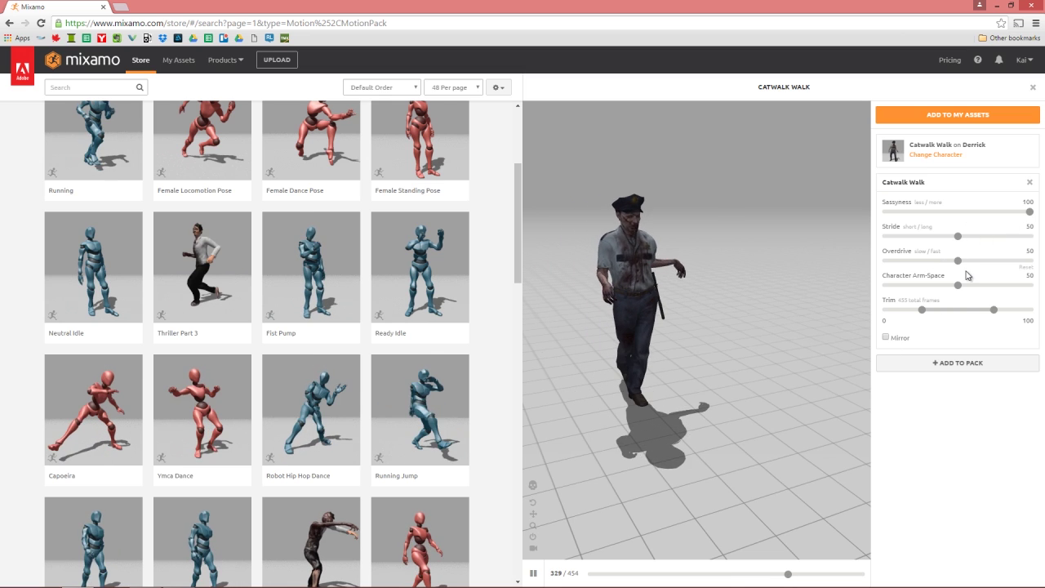
# - Change the Catwalk Walk preview character to Beta and view the motion from another angle
pyautogui.moveTo(796, 357); pyautogui.dragTo(794, 386)
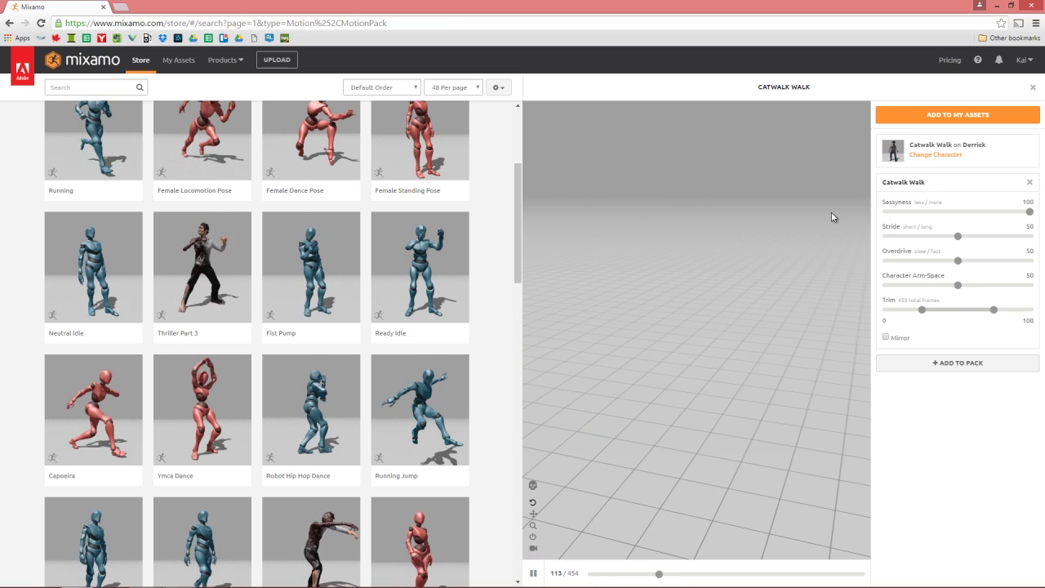
pyautogui.click(936, 155)
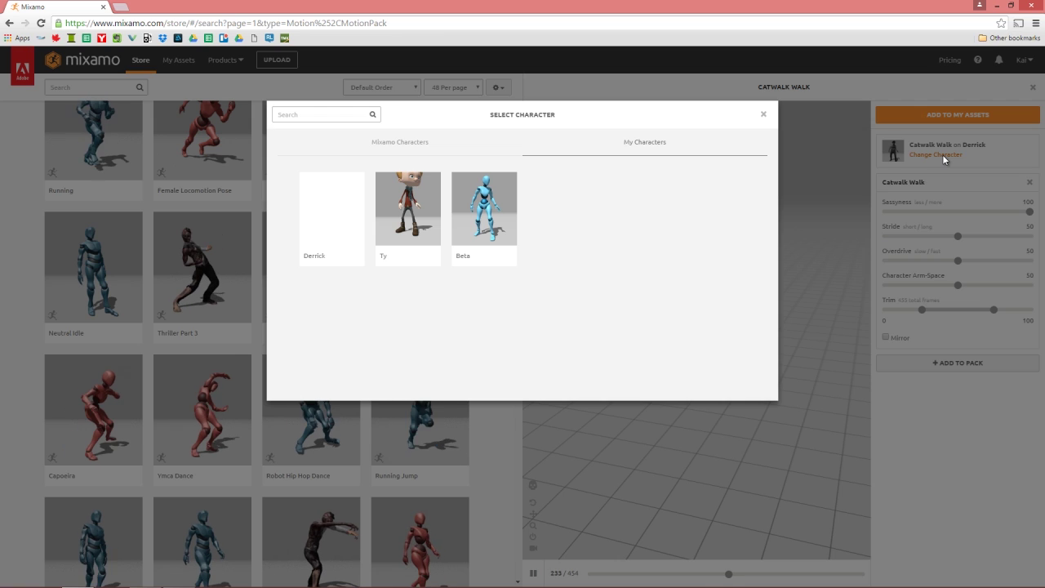
pyautogui.click(484, 210)
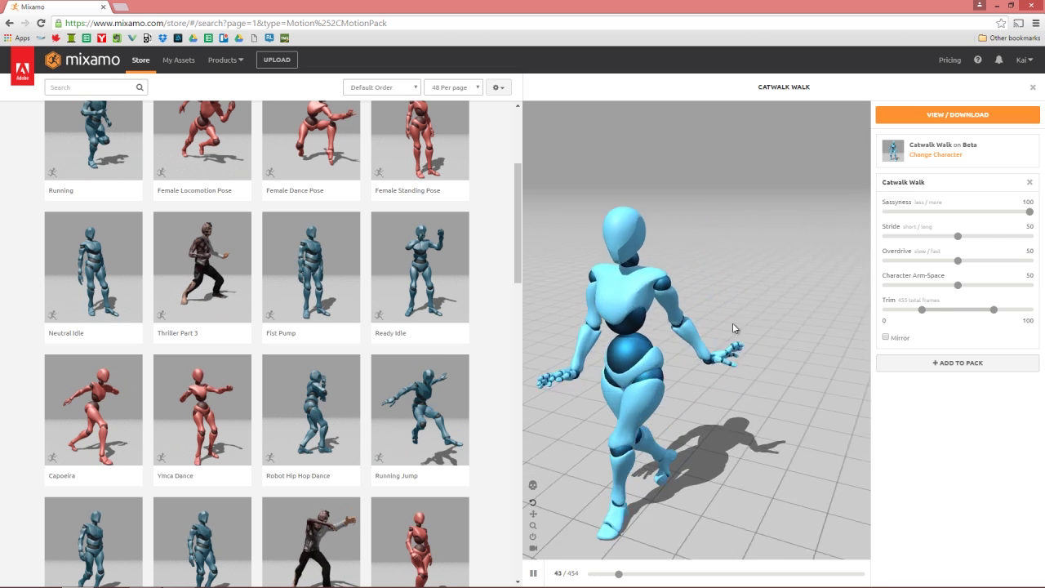
pyautogui.moveTo(732, 322); pyautogui.dragTo(633, 323)
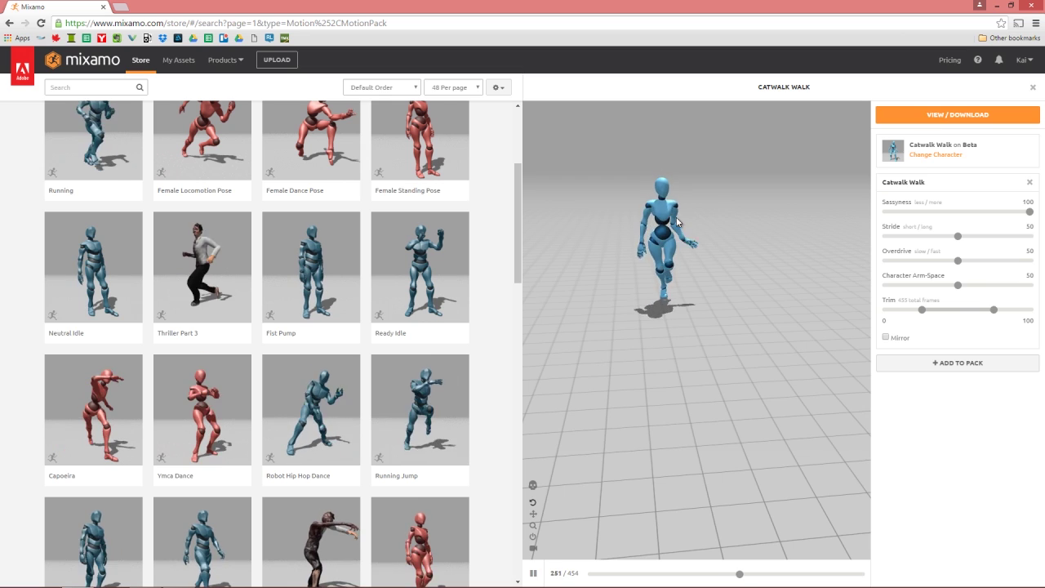
# - Queue Catwalk Walk on Beta for download as FBX with skin at 30 frames per second, without keyframe reduction
pyautogui.click(960, 119)
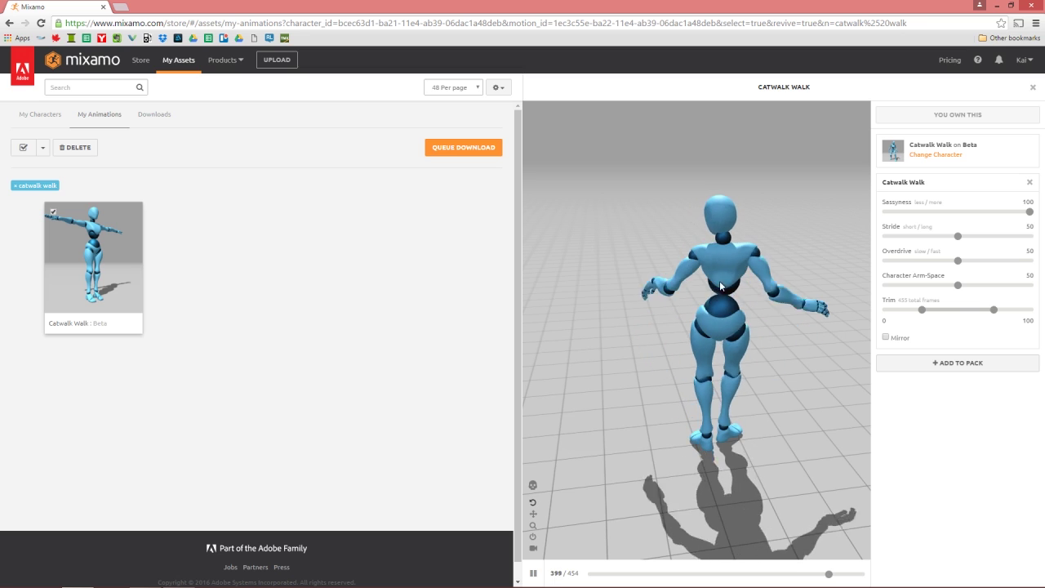
pyautogui.click(457, 148)
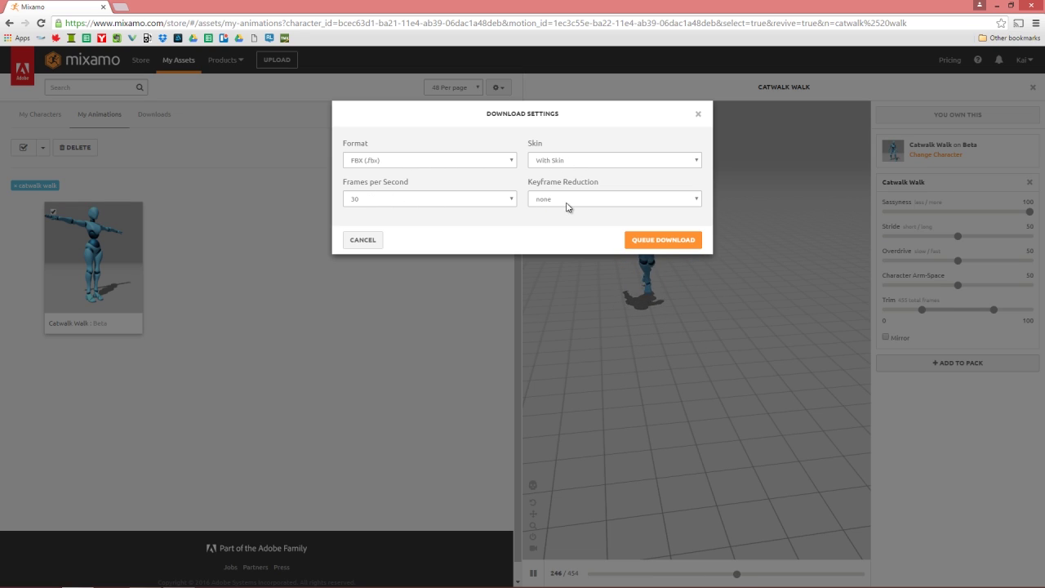
pyautogui.click(660, 240)
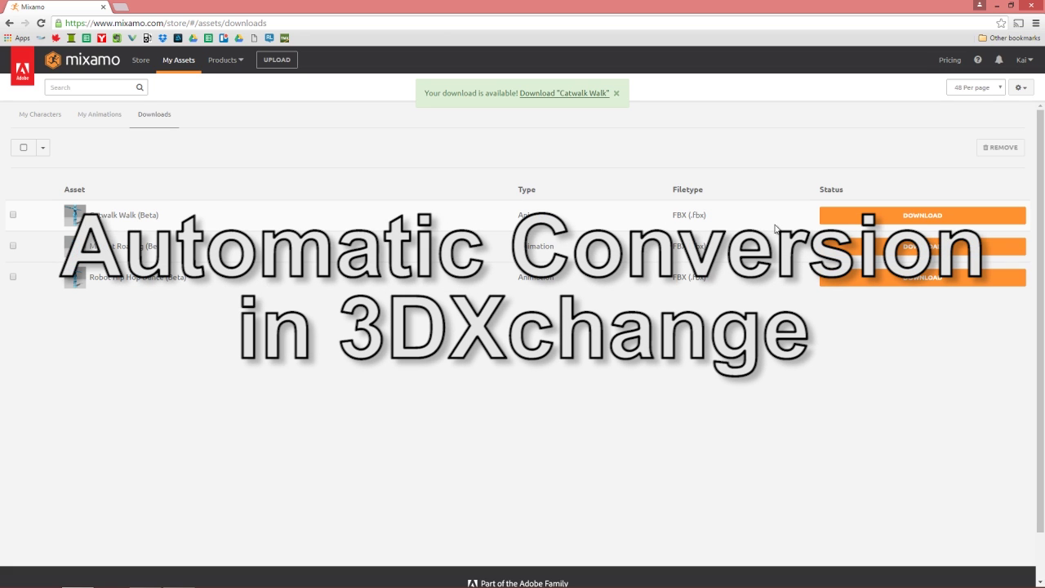
# - Download the Catwalk Walk, Mutant Roaring and Robot Hip Hop Dance files and show catwalk_walk.fbx in its folder
pyautogui.click(894, 218)
pyautogui.click(906, 246)
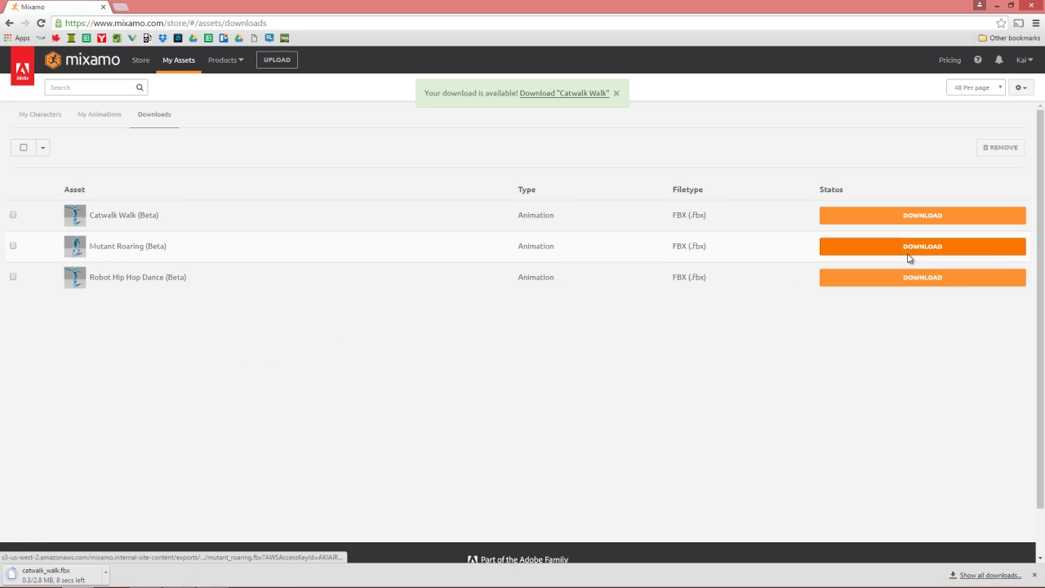
pyautogui.click(911, 278)
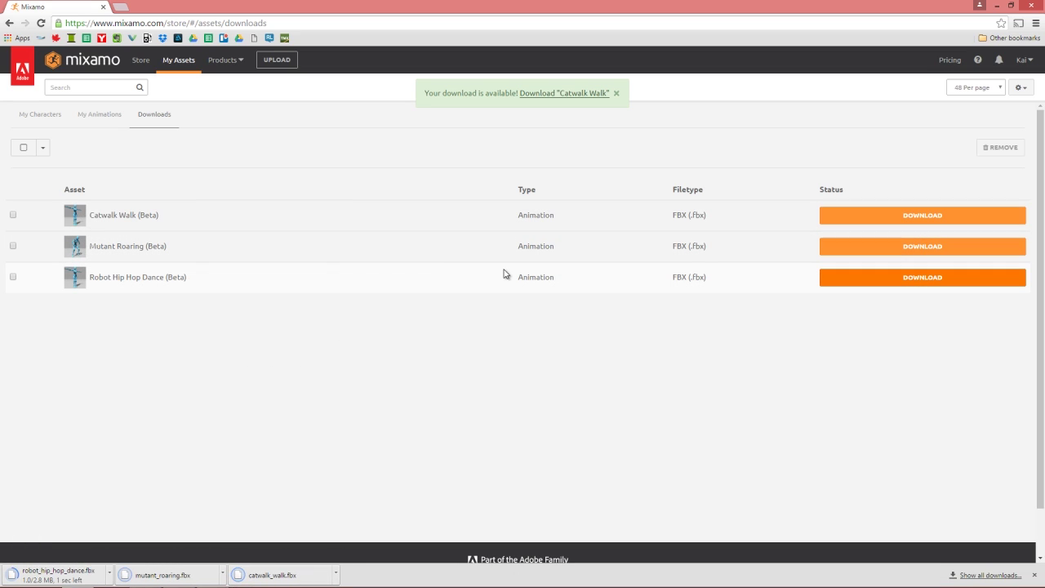
pyautogui.click(338, 572)
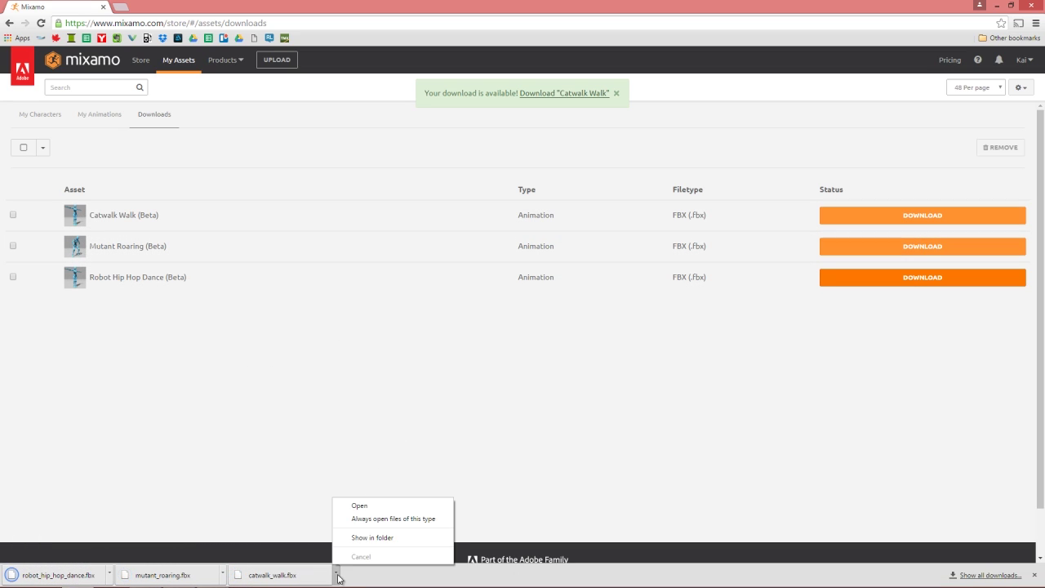
pyautogui.click(363, 535)
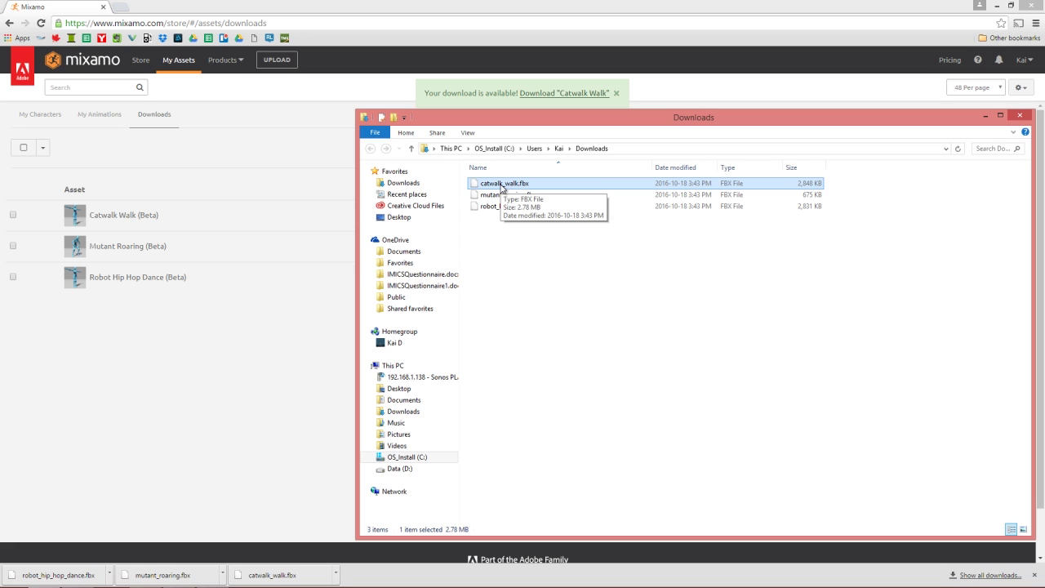
# - Import catwalk_walk.fbx with its animation into iClone 3DXchange 6 and convert it to a non-standard character
pyautogui.moveTo(500, 186); pyautogui.dragTo(537, 293)
pyautogui.hotkey('alt', 'Tab')
pyautogui.hotkey('alt', 'Tab')
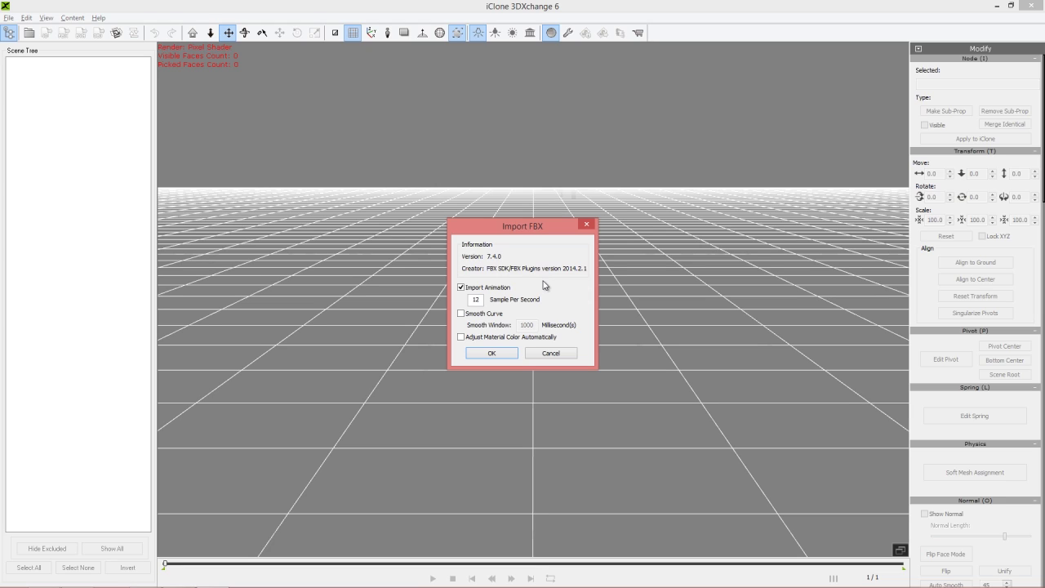
pyautogui.click(492, 352)
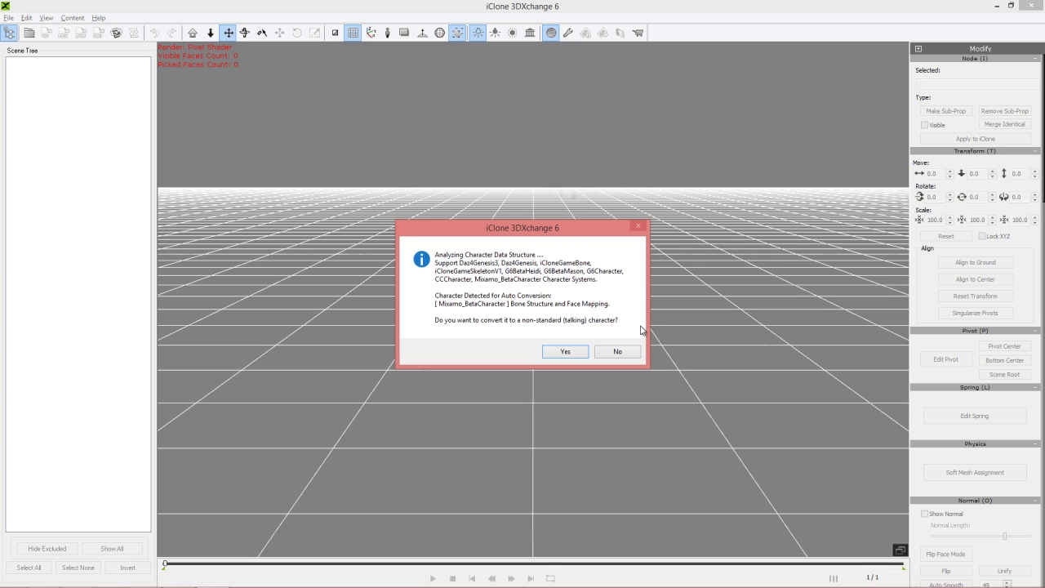
pyautogui.click(574, 351)
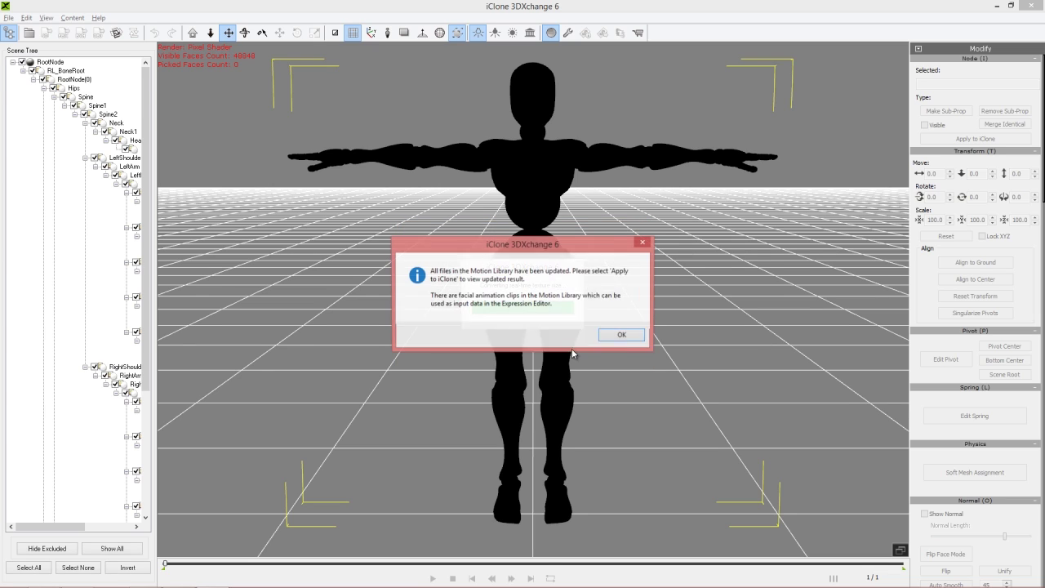
pyautogui.click(622, 336)
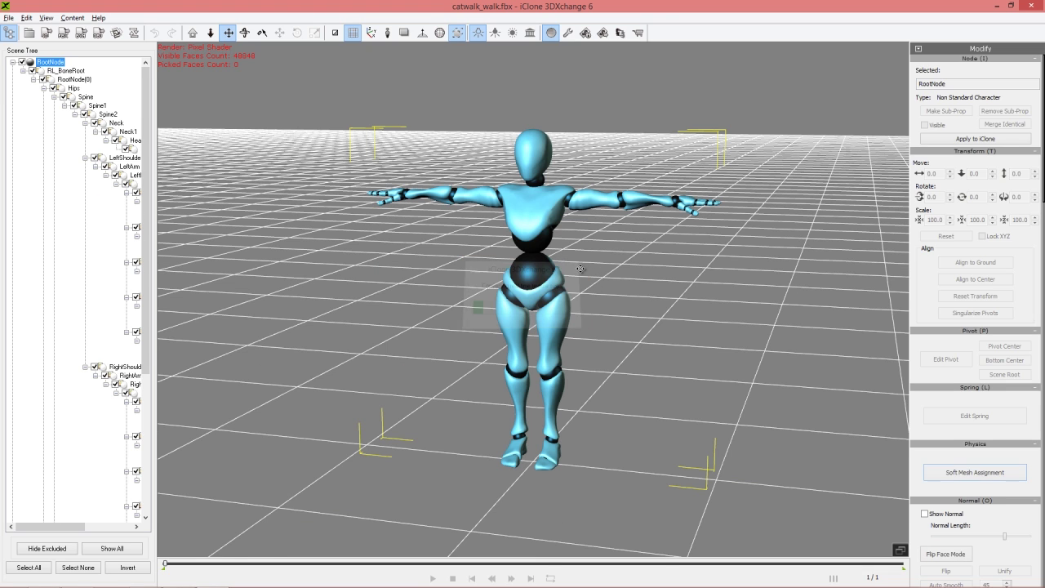
# - Preview the catwalk_walk_mixamo clip from the Motion Library and stop playback
pyautogui.moveTo(1043, 237); pyautogui.dragTo(1043, 322)
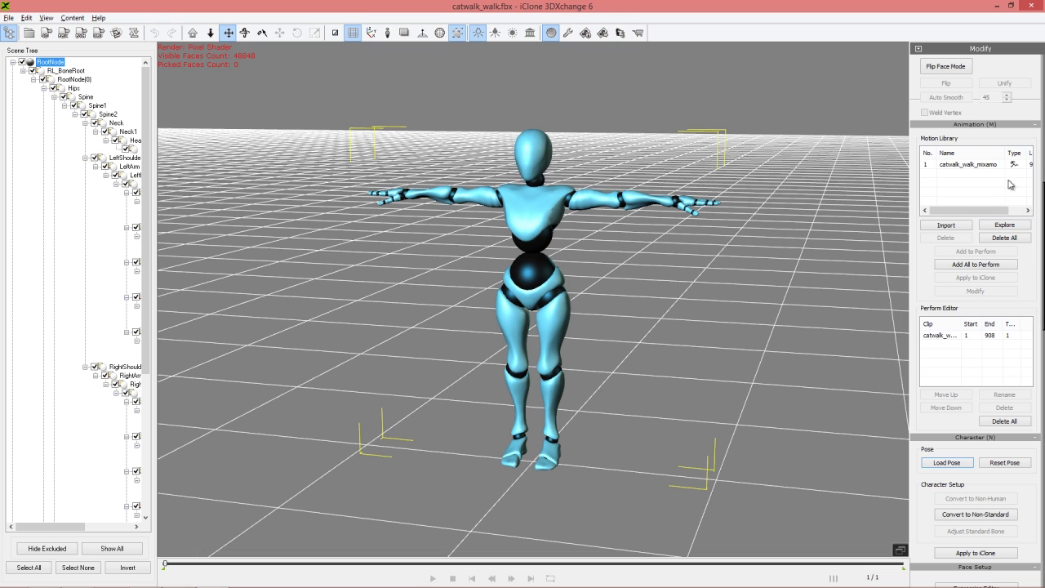
pyautogui.click(969, 166)
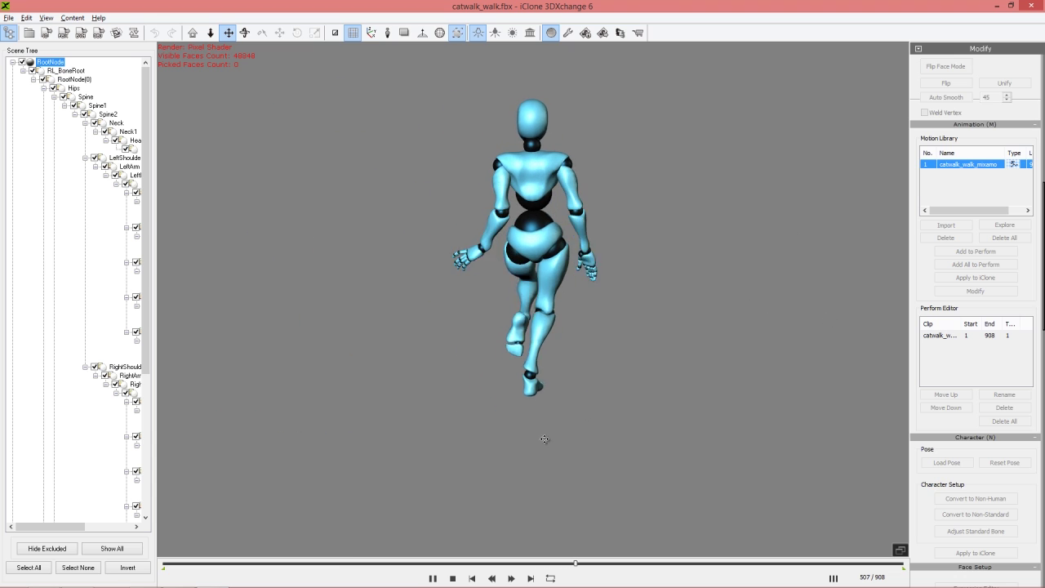
pyautogui.click(453, 578)
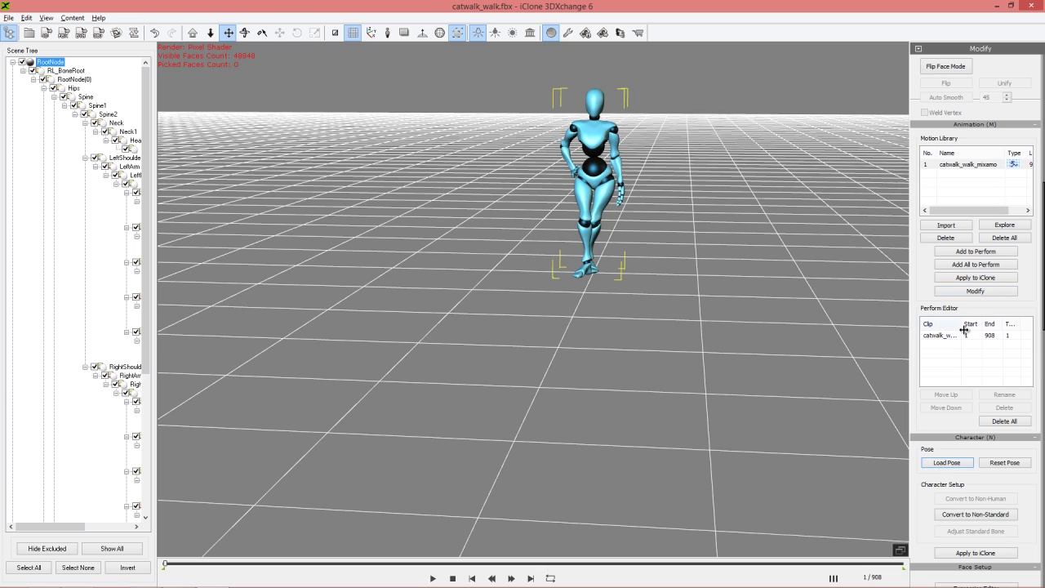
# - Select the blonde woman in iClone 6 and apply the catwalk_walk_mixamo motion from 3DXchange to her
pyautogui.moveTo(1042, 274)
pyautogui.mouseDown()
pyautogui.moveTo(1043, 122)
pyautogui.moveTo(1042, 253)
pyautogui.mouseUp()
pyautogui.hotkey('alt', 'Tab')
pyautogui.hotkey('alt', 'Tab')
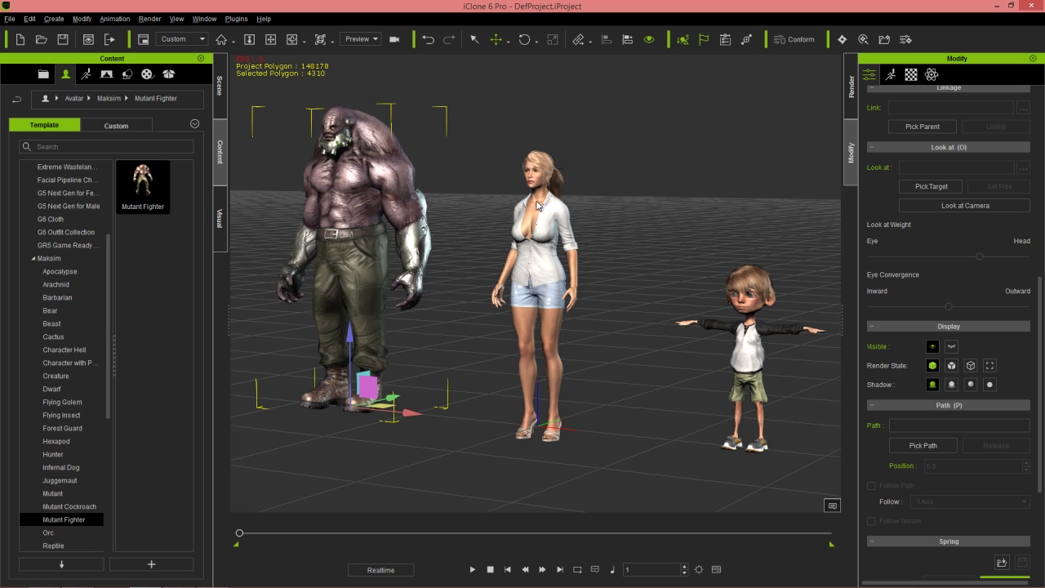
pyautogui.click(537, 206)
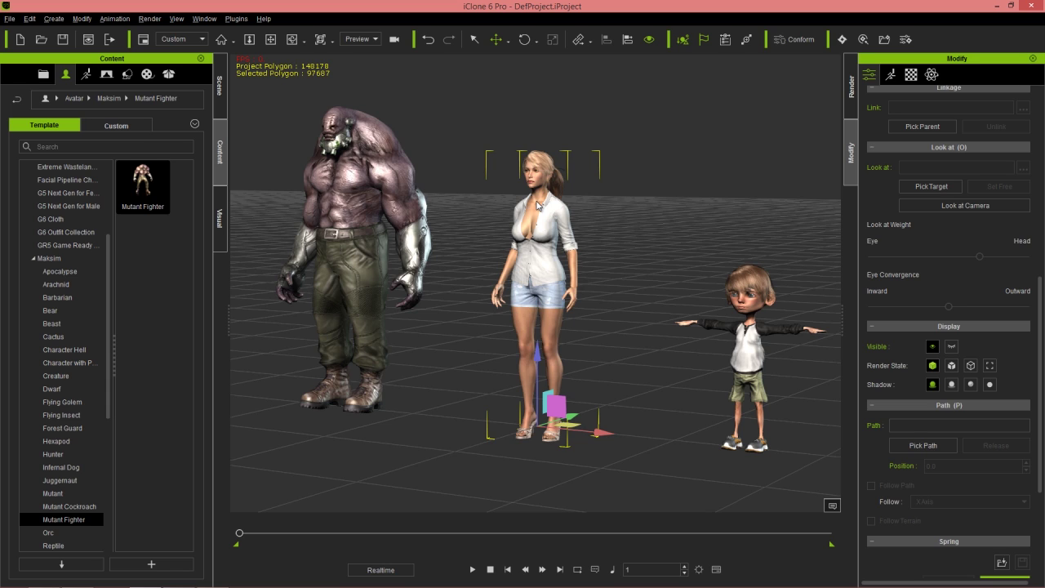
pyautogui.hotkey('alt', 'Tab')
pyautogui.hotkey('alt', 'Tab')
pyautogui.hotkey('alt', 'Tab')
pyautogui.hotkey('alt', 'Tab')
pyautogui.hotkey('alt', 'shift', 'Tab')
pyautogui.hotkey('alt', 'Tab')
pyautogui.hotkey('alt', 'Tab')
pyautogui.hotkey('alt', 'Tab')
pyautogui.hotkey('alt', 'Tab')
pyautogui.hotkey('alt', 'Tab')
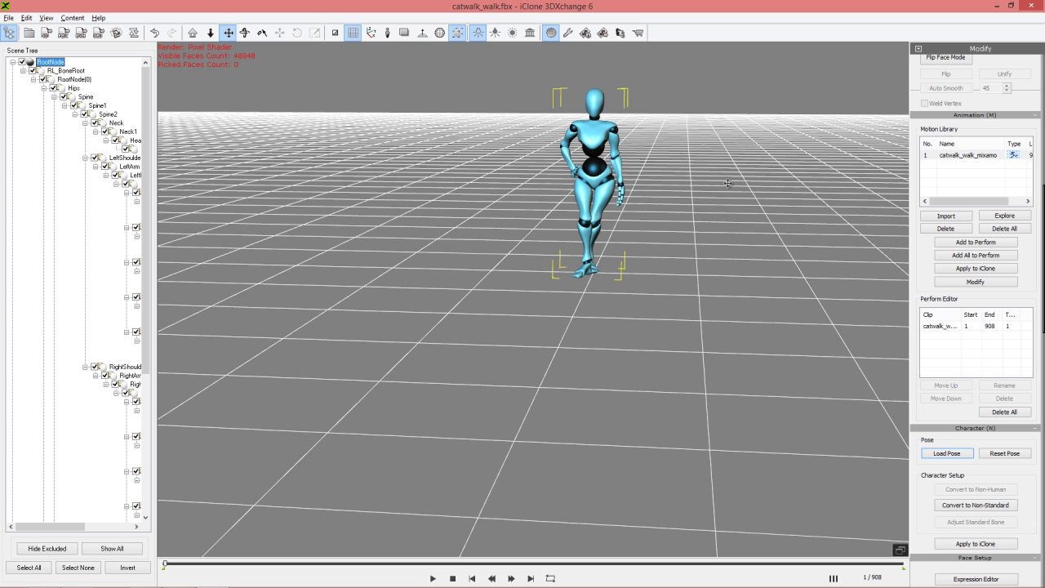
pyautogui.click(976, 271)
# - Switch to iClone and play the catwalk motion on the blonde woman, viewing it from several angles, and stop playback
pyautogui.hotkey('alt', 'Tab')
pyautogui.hotkey('alt', 'Tab')
pyautogui.hotkey('alt', 'Tab')
pyautogui.hotkey('alt', 'Tab')
pyautogui.hotkey('alt', 'Tab')
pyautogui.hotkey('alt', 'Tab')
pyautogui.hotkey('alt', 'Tab')
pyautogui.hotkey('alt', 'Tab')
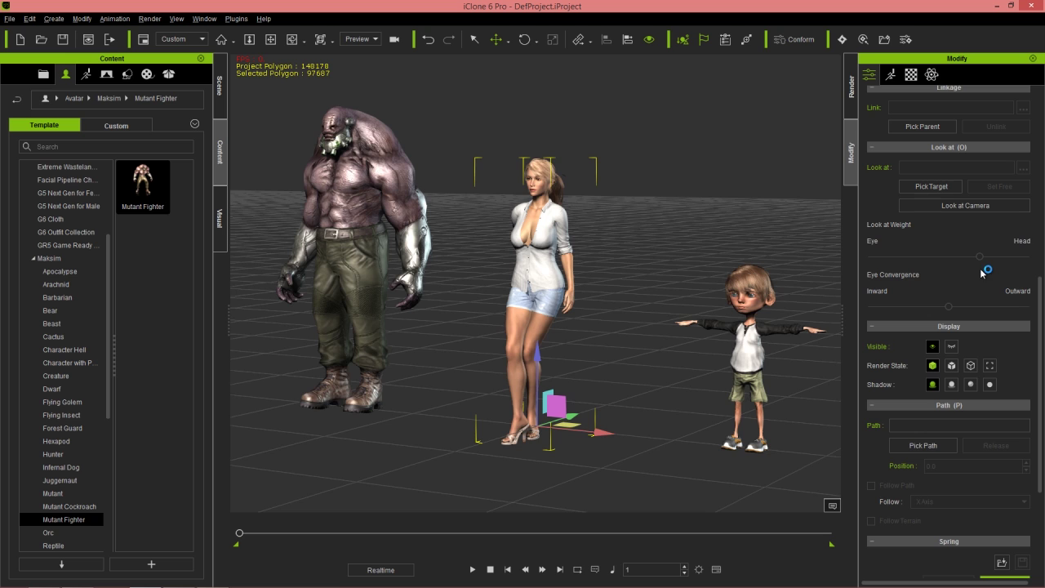
pyautogui.press('space')
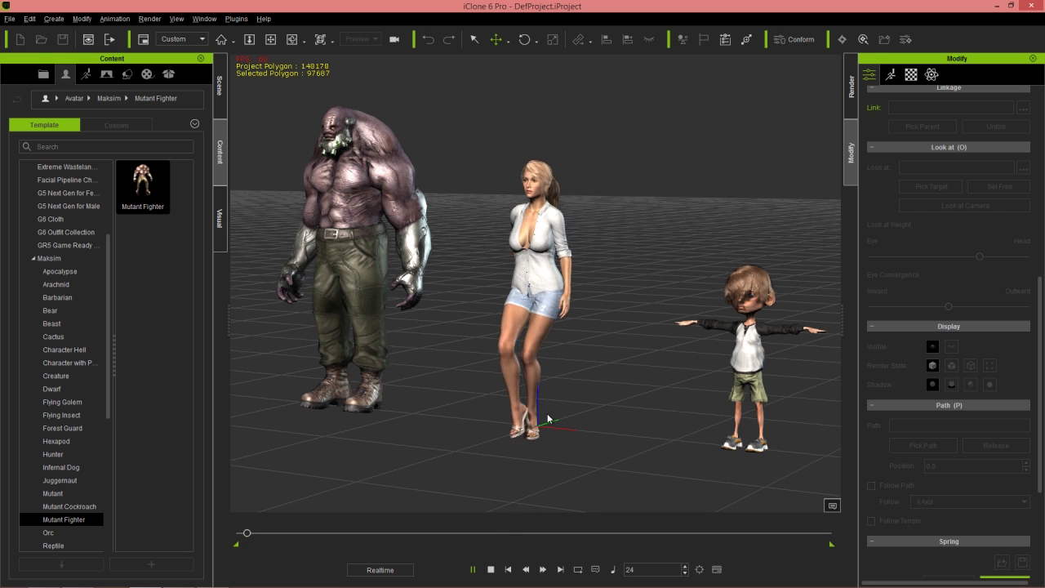
pyautogui.moveTo(527, 347); pyautogui.dragTo(512, 283, button='right')
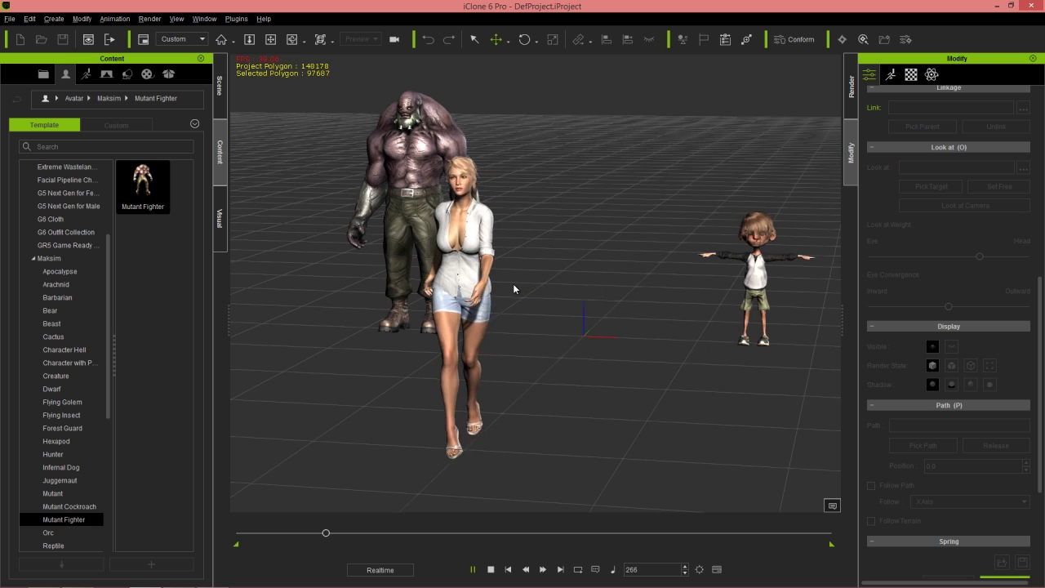
pyautogui.moveTo(398, 309); pyautogui.dragTo(475, 306, button='right')
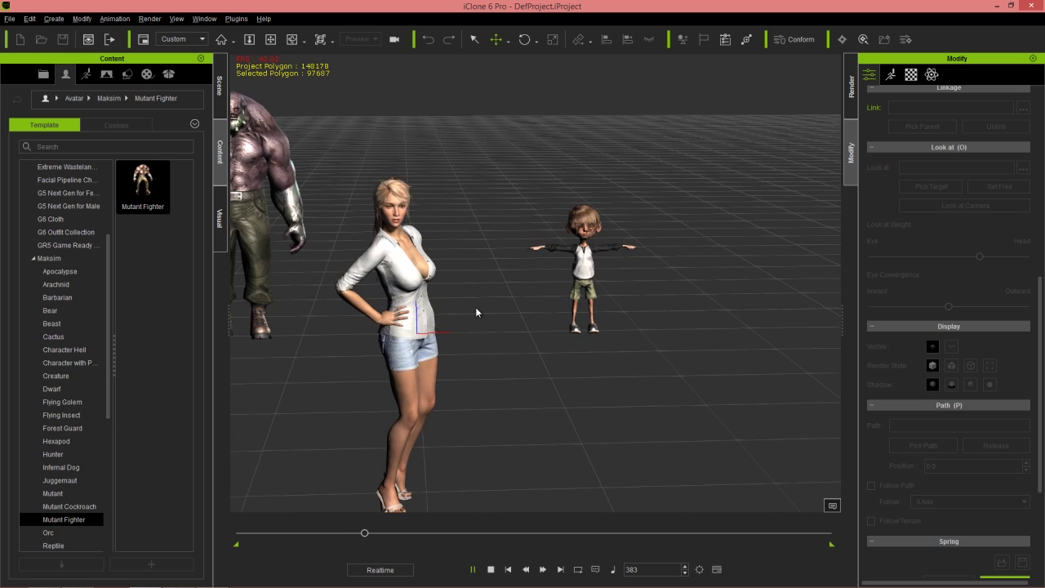
pyautogui.moveTo(475, 307); pyautogui.dragTo(547, 324, button='right')
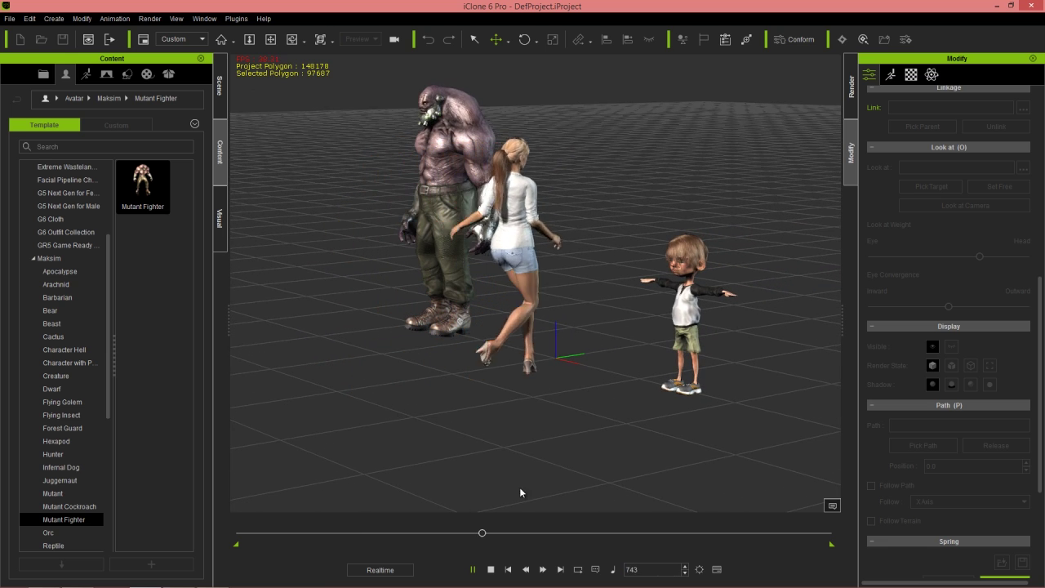
pyautogui.click(490, 570)
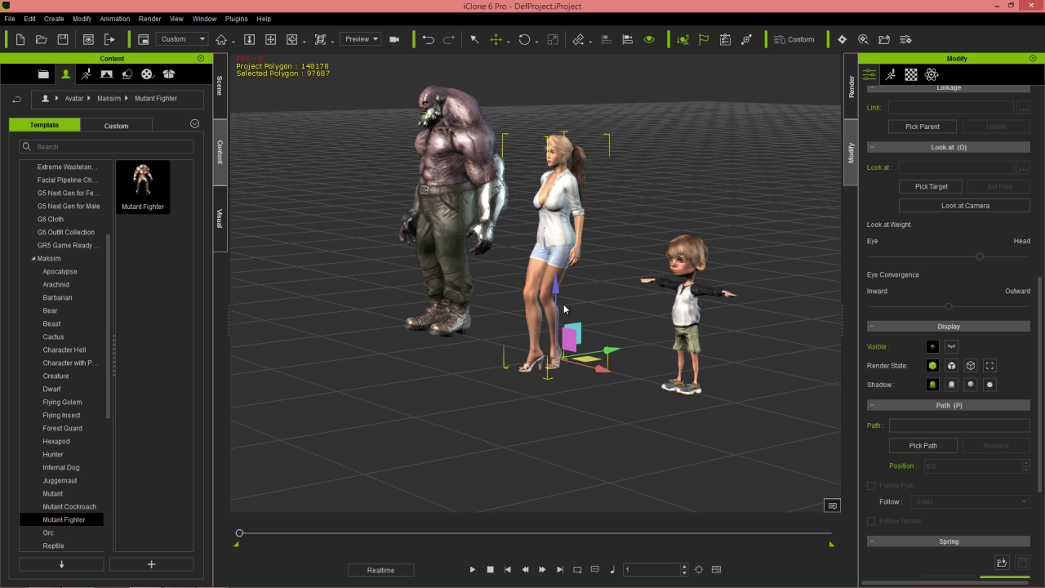
# - Switch to 3DXchange and close the catwalk_walk.fbx character without exporting its data
pyautogui.moveTo(427, 261); pyautogui.dragTo(496, 261, button='right')
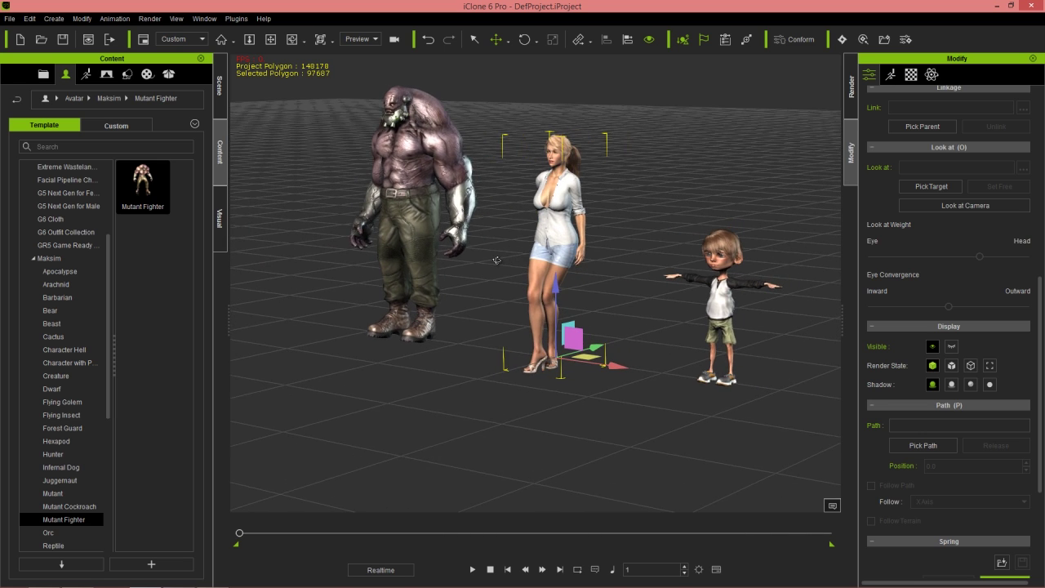
pyautogui.hotkey('alt', 'Tab')
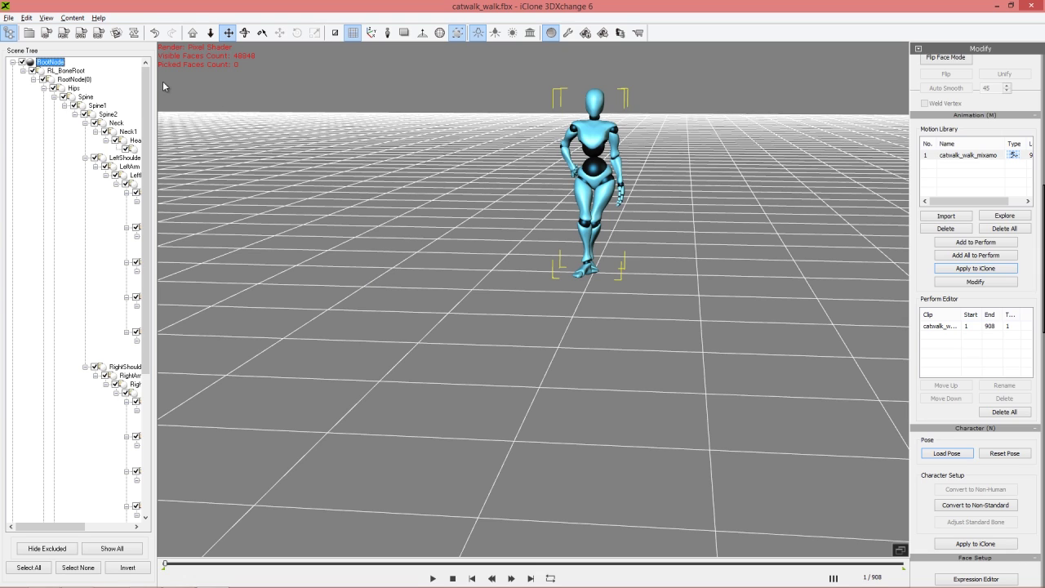
pyautogui.click(8, 17)
pyautogui.click(20, 35)
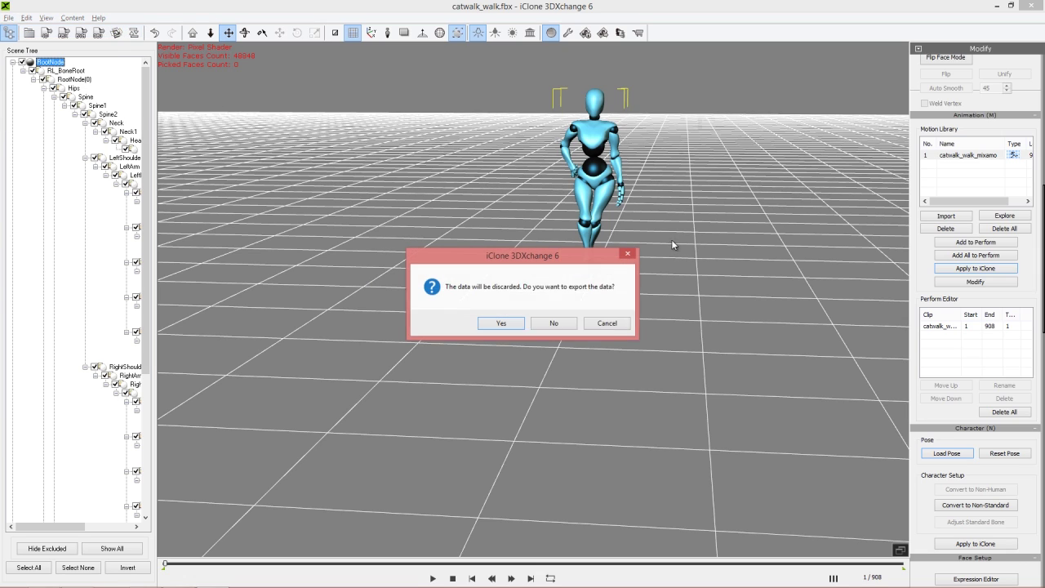
pyautogui.click(555, 322)
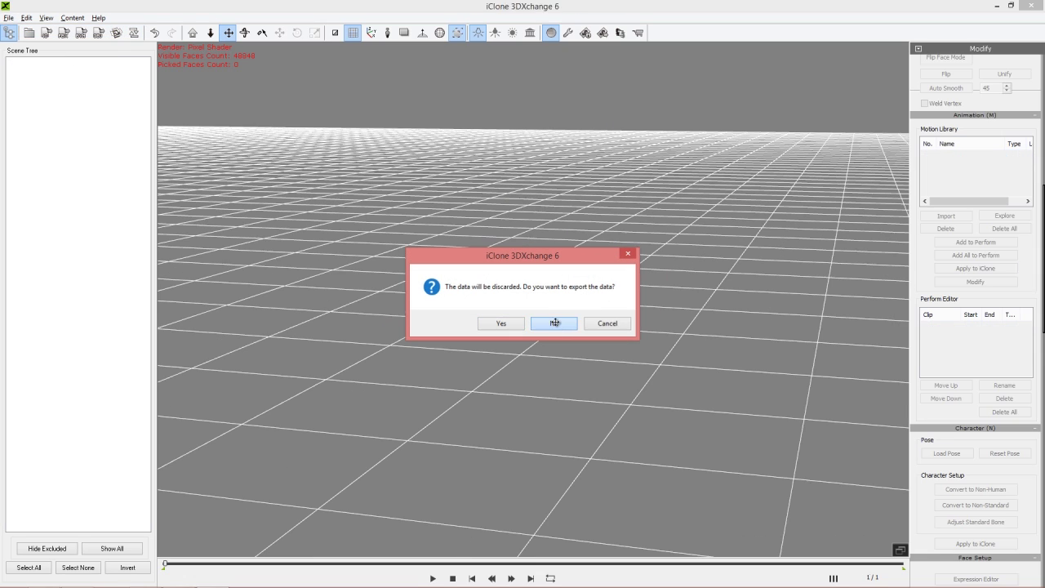
# - Import robot_hip_hop_dance.fbx with its animation and convert it to a non-standard character
pyautogui.click(29, 35)
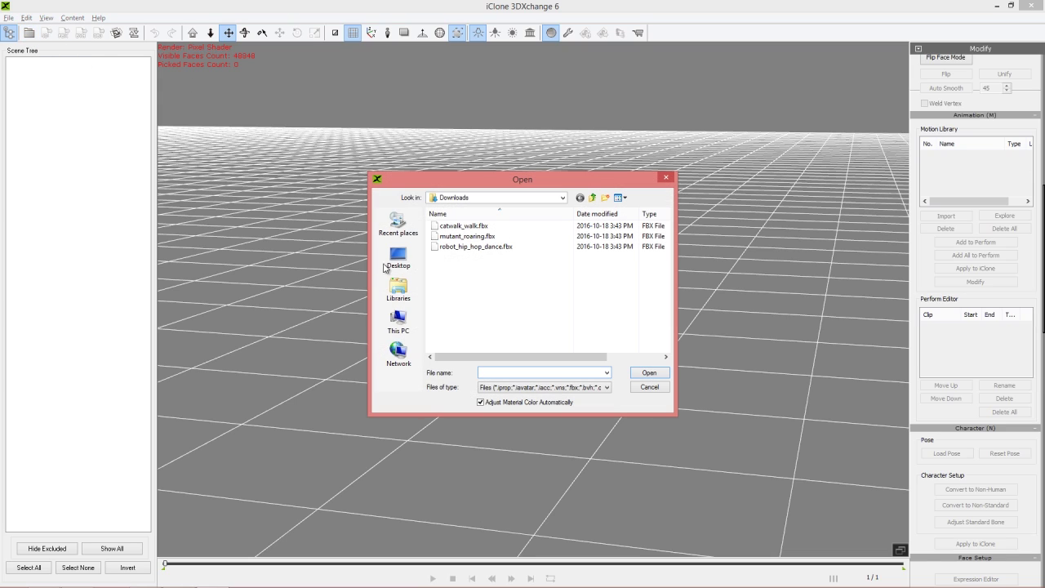
pyautogui.doubleClick(476, 246)
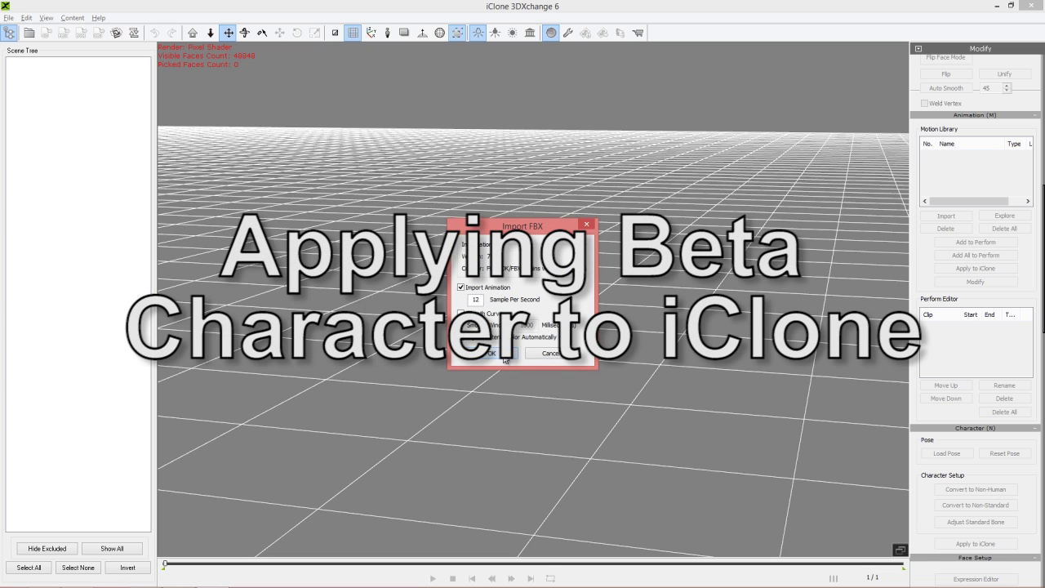
pyautogui.click(500, 352)
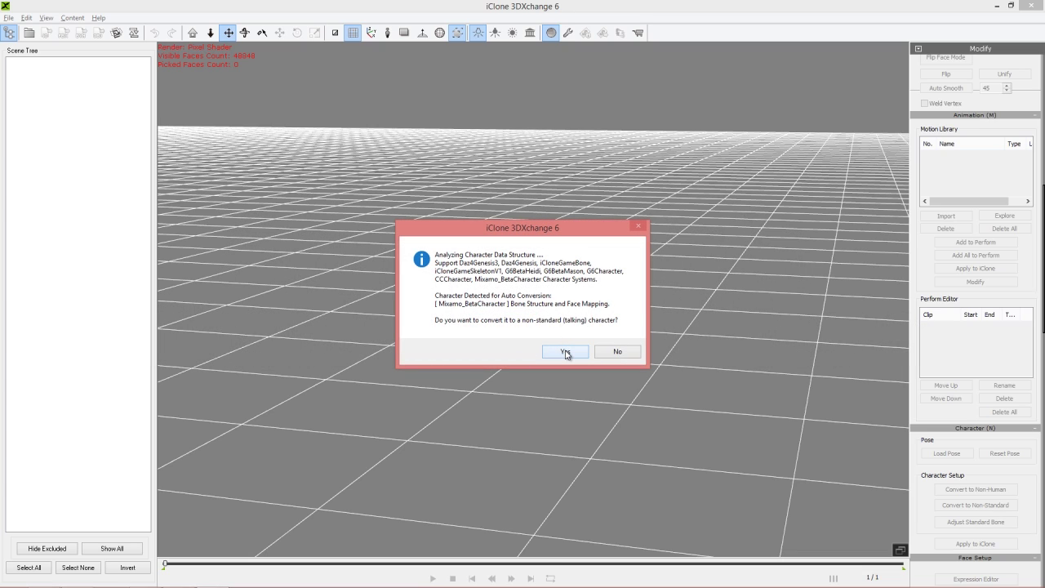
pyautogui.click(565, 352)
pyautogui.click(623, 336)
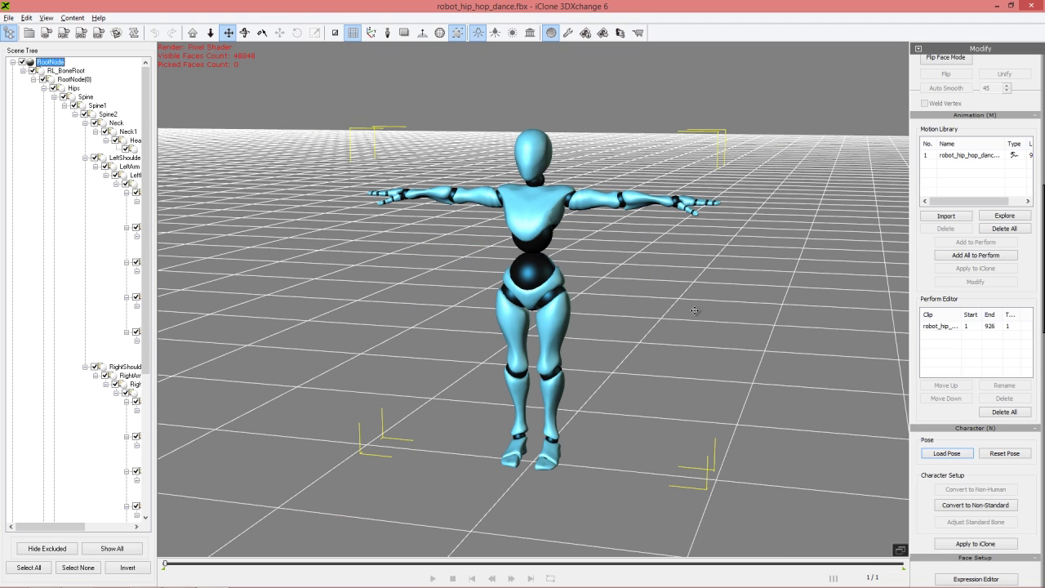
# - Preview the robot hip hop dance clip from the Motion Library and stop playback
pyautogui.doubleClick(972, 155)
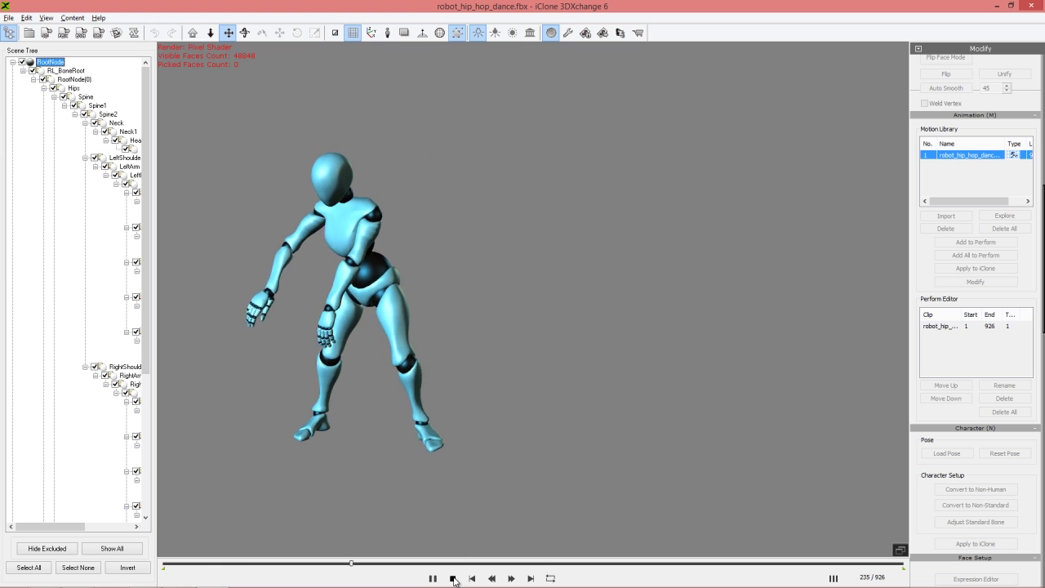
pyautogui.click(453, 578)
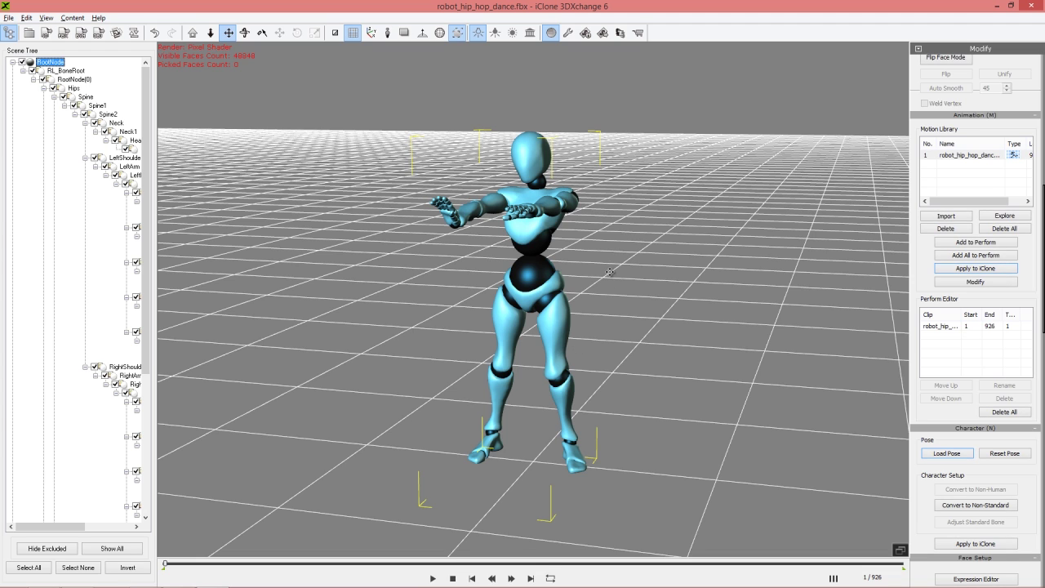
pyautogui.scroll(-3, 610, 271)
pyautogui.moveTo(658, 347); pyautogui.dragTo(643, 336, button='right')
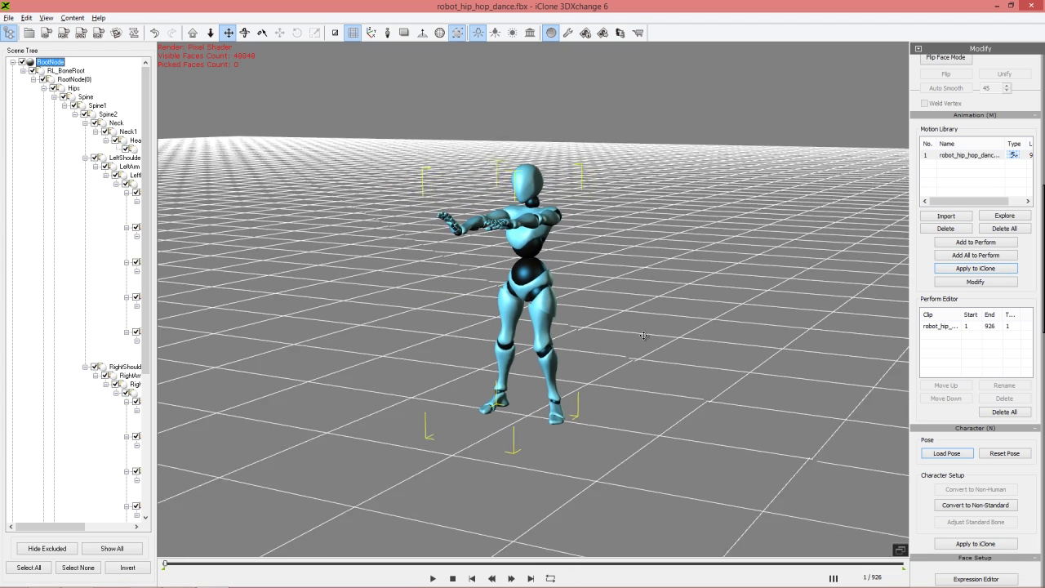
pyautogui.moveTo(644, 335); pyautogui.dragTo(629, 315, button='middle')
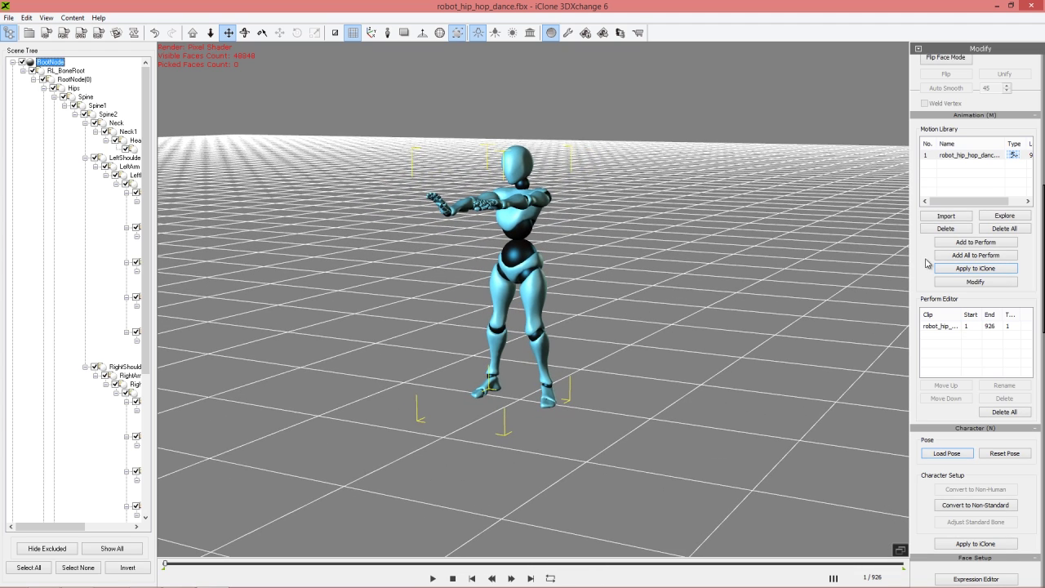
# - Clear the selection in iClone, apply the whole Beta character from 3DXchange to the scene, and return to iClone
pyautogui.hotkey('alt', 'Tab')
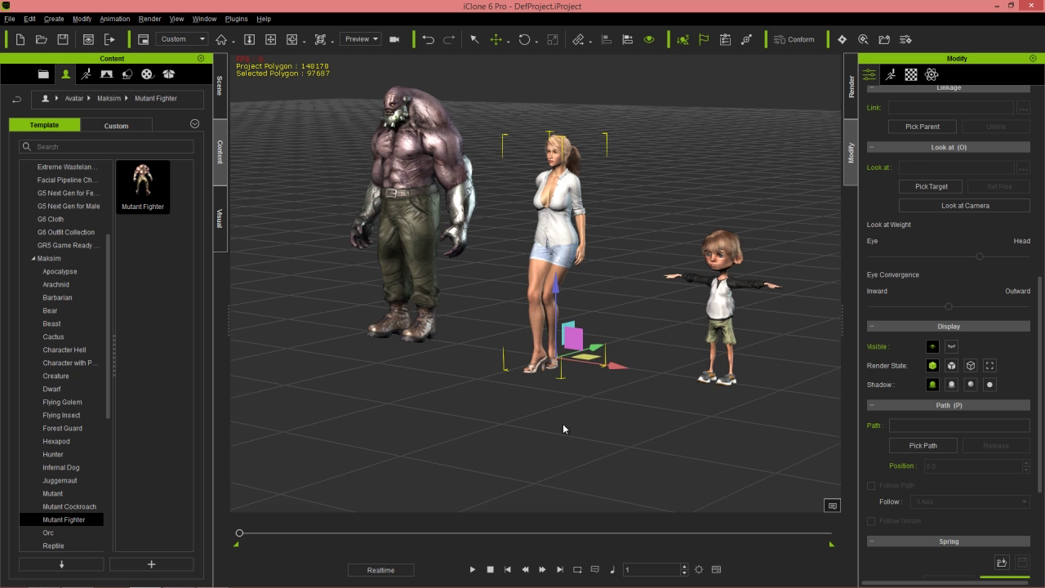
pyautogui.click(563, 425)
pyautogui.hotkey('alt', 'Tab')
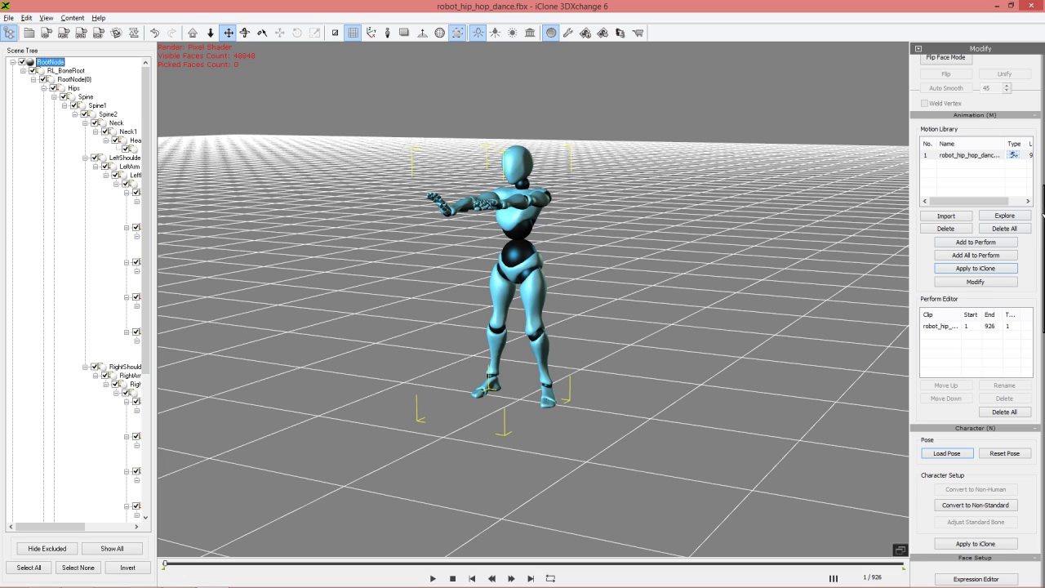
pyautogui.scroll(6, 975, 245)
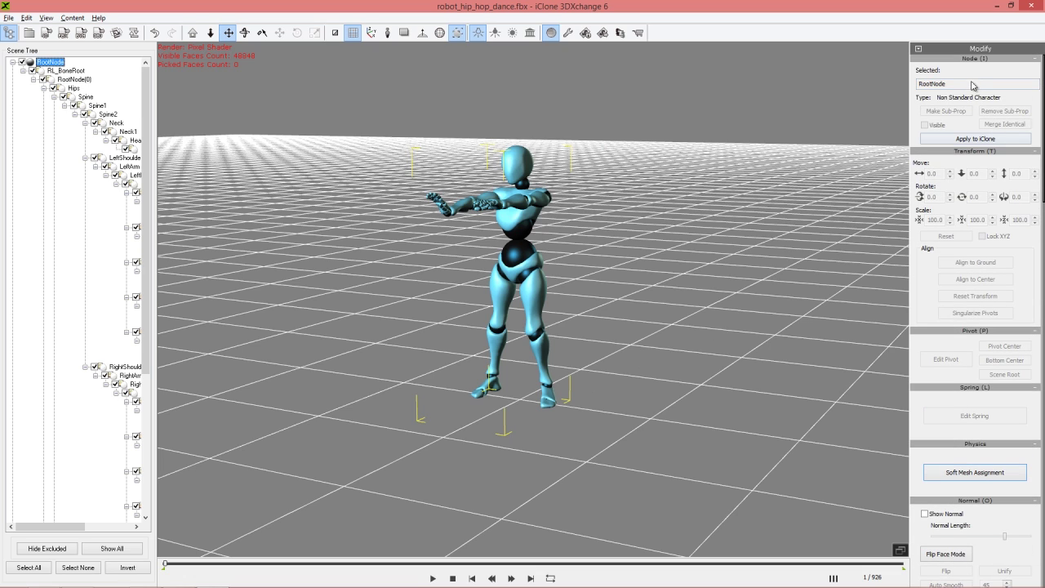
pyautogui.click(980, 140)
pyautogui.hotkey('alt', 'Tab')
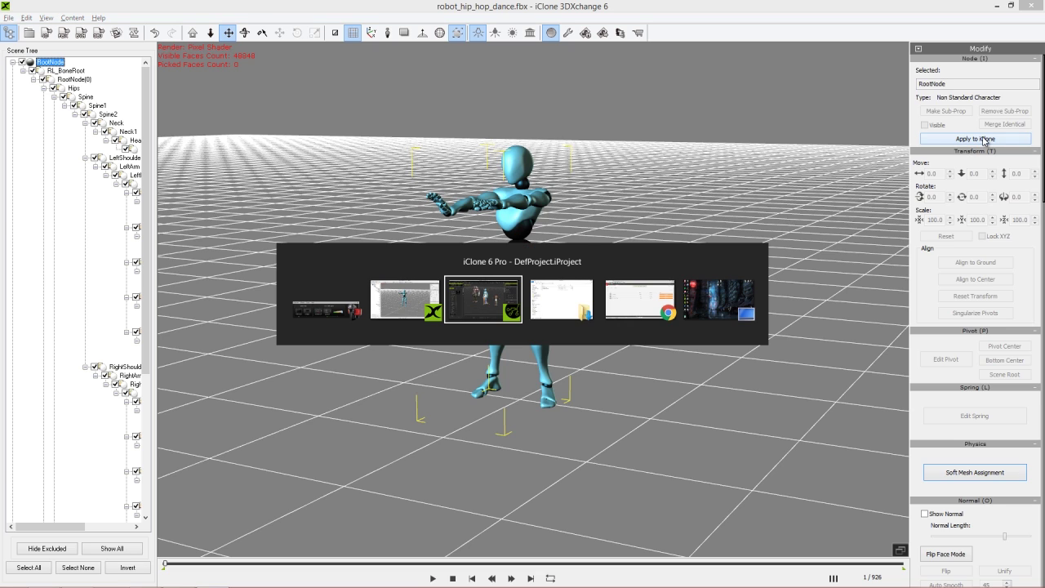
# - Move the Beta character clear of the mutant to about X -132, Y -212, briefly playing the timeline
pyautogui.moveTo(604, 410); pyautogui.dragTo(592, 386, button='right')
pyautogui.moveTo(605, 347); pyautogui.dragTo(384, 388)
pyautogui.moveTo(424, 409); pyautogui.dragTo(511, 432, button='right')
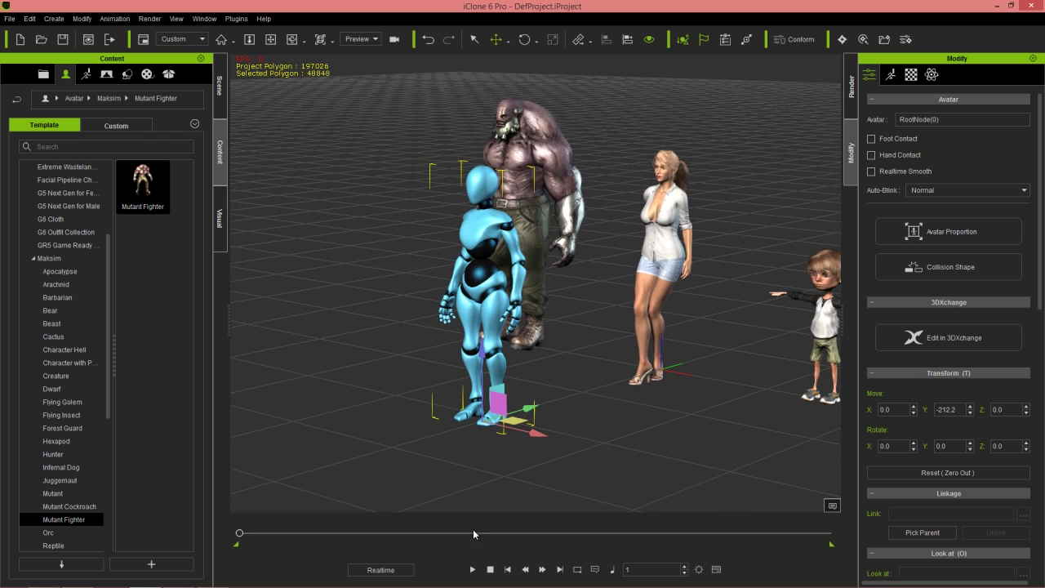
pyautogui.click(473, 569)
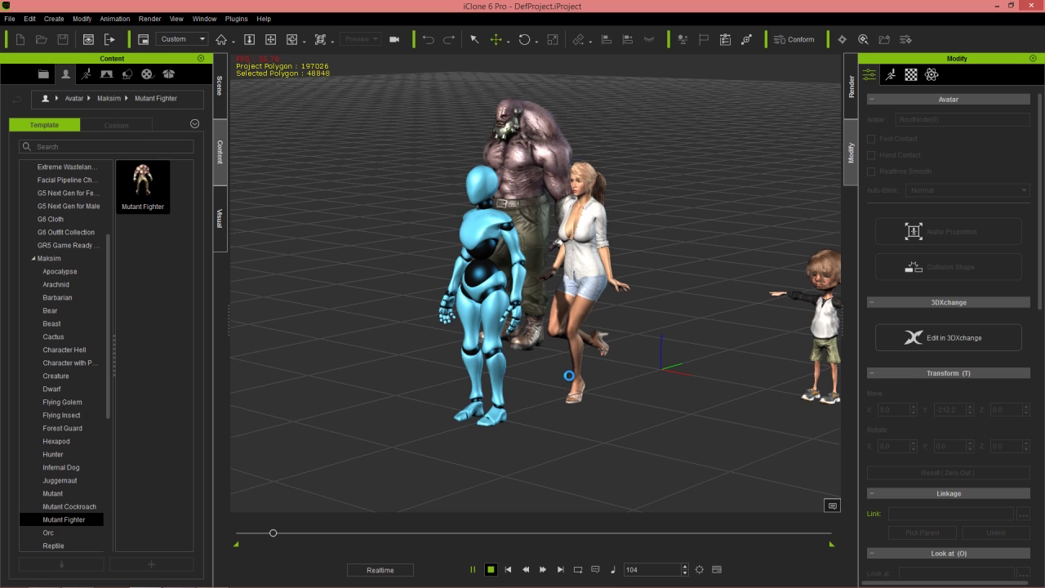
pyautogui.moveTo(533, 434); pyautogui.dragTo(399, 367)
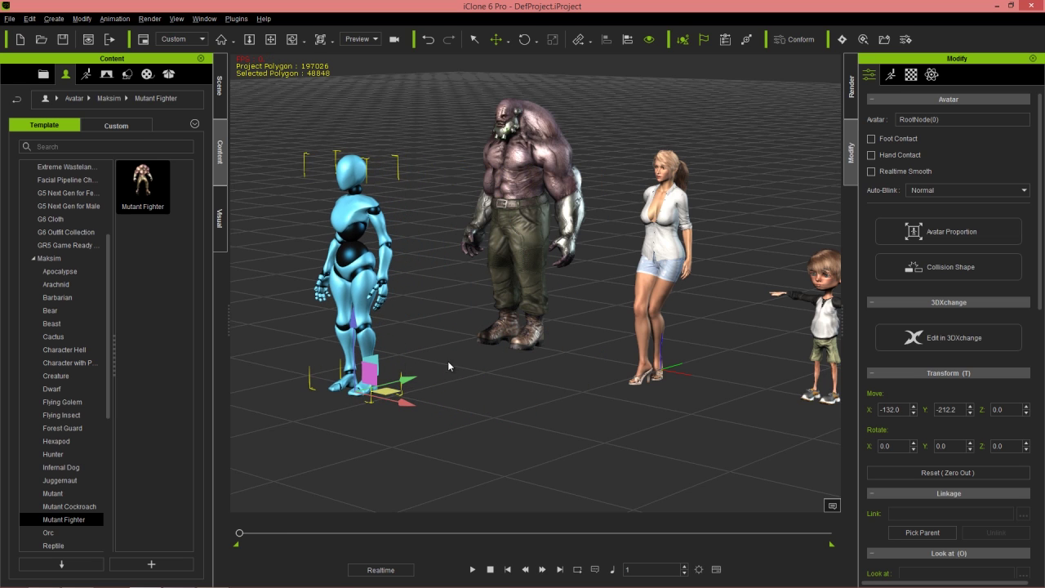
# - Move the Beta character to the far end of the row beyond the boy, at about X 307, Y -21
pyautogui.scroll(-1, 448, 366)
pyautogui.moveTo(666, 376); pyautogui.dragTo(485, 302, button='middle')
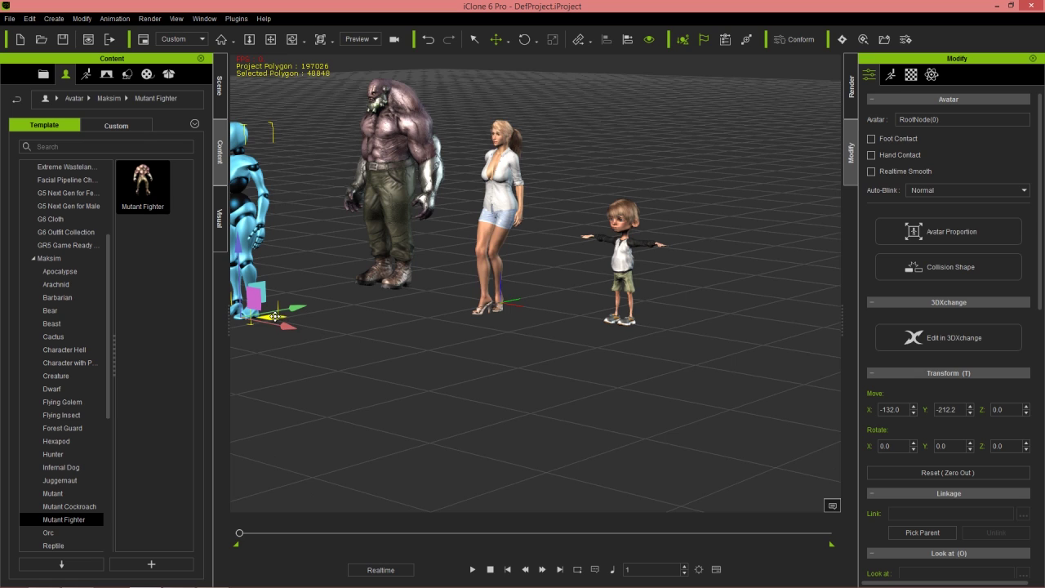
pyautogui.moveTo(276, 316); pyautogui.dragTo(777, 351)
pyautogui.moveTo(777, 351); pyautogui.dragTo(650, 355, button='middle')
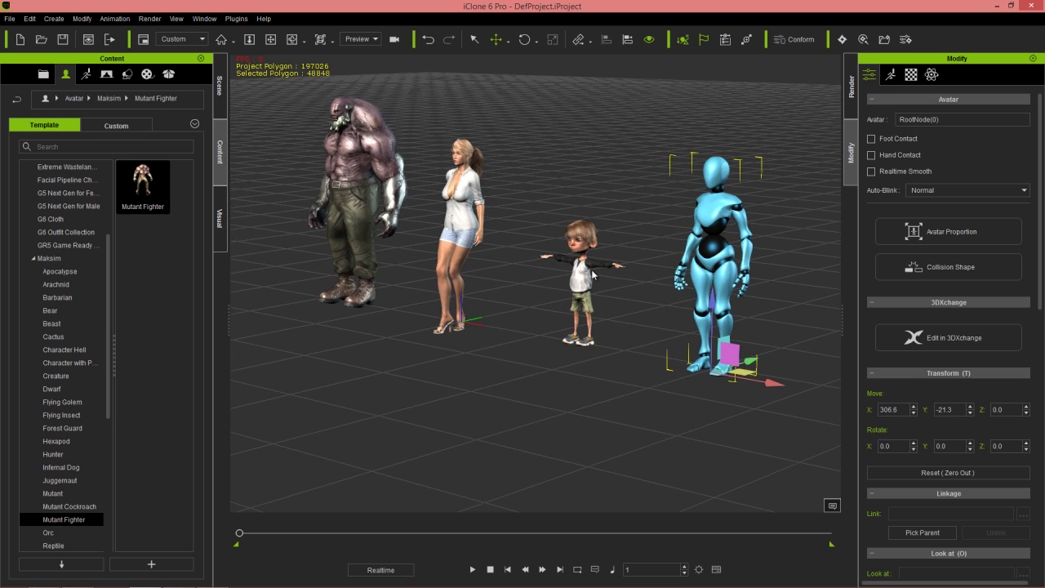
# - Apply the robot hip hop dance motion from 3DXchange to the selected Beta character and return to iClone
pyautogui.hotkey('alt', 'Tab')
pyautogui.press('Tab')
pyautogui.press('Tab')
pyautogui.press('Tab')
pyautogui.press('Tab')
pyautogui.press('Tab')
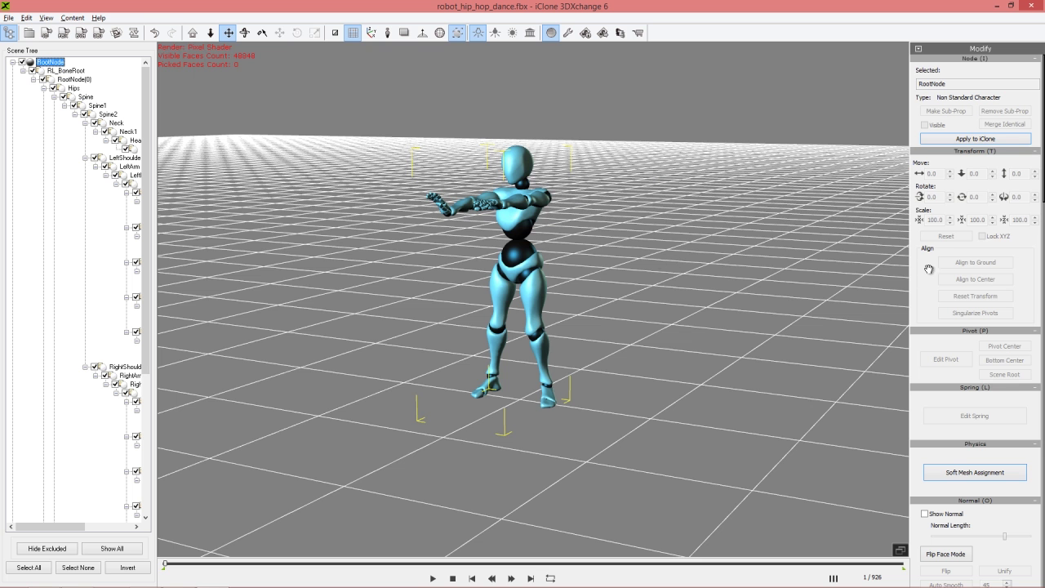
pyautogui.scroll(-6, 998, 275)
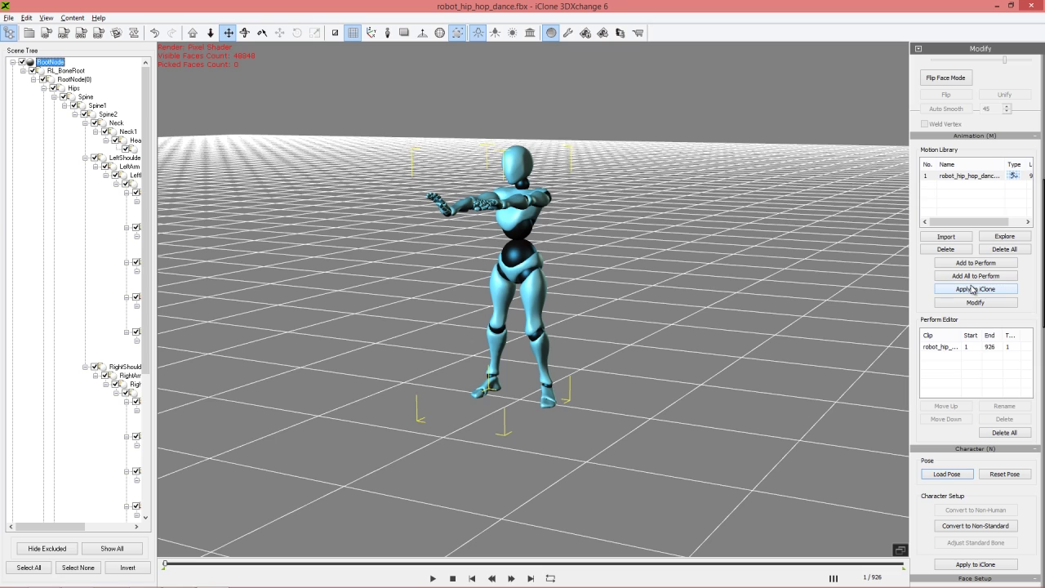
pyautogui.hotkey('alt', 'Tab')
pyautogui.press('Tab')
pyautogui.press('Tab')
pyautogui.press('Tab')
pyautogui.press('Tab')
pyautogui.press('Tab')
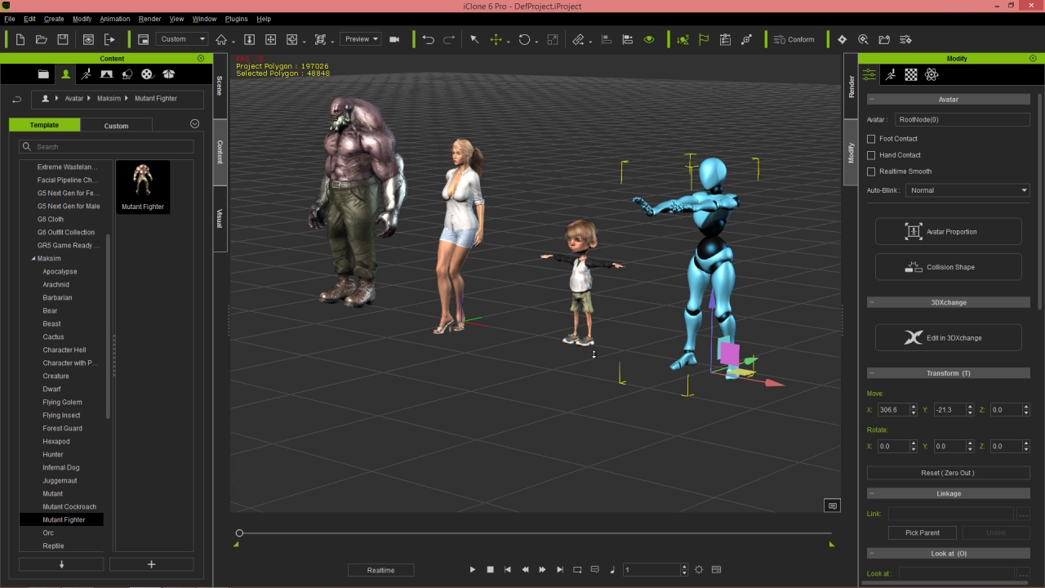
# - Shift the Beta character farther from the boy to about X 347 and play the scene's animations
pyautogui.moveTo(594, 354); pyautogui.dragTo(645, 351, button='right')
pyautogui.moveTo(696, 368); pyautogui.dragTo(713, 369)
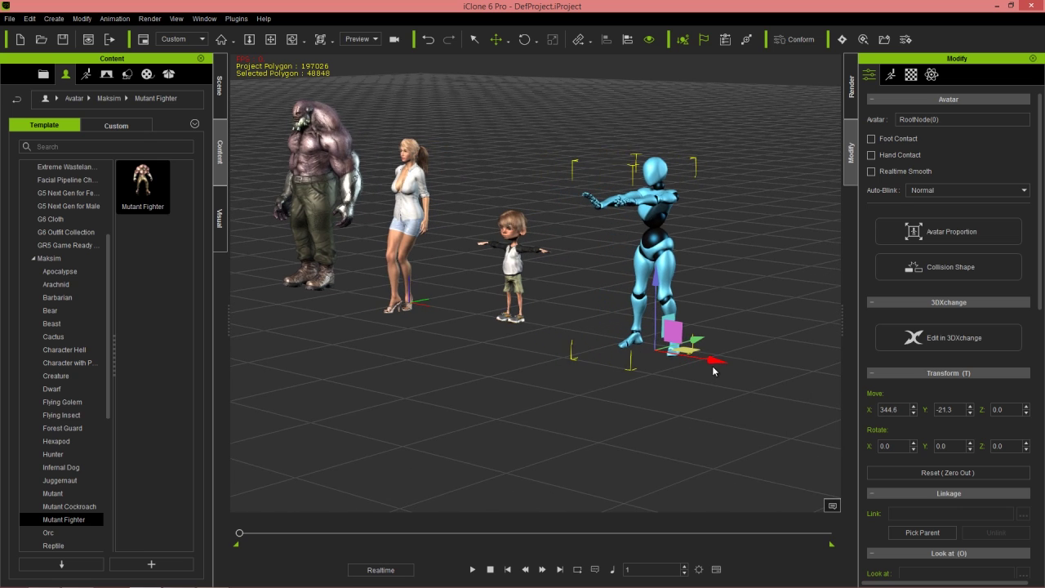
pyautogui.click(472, 569)
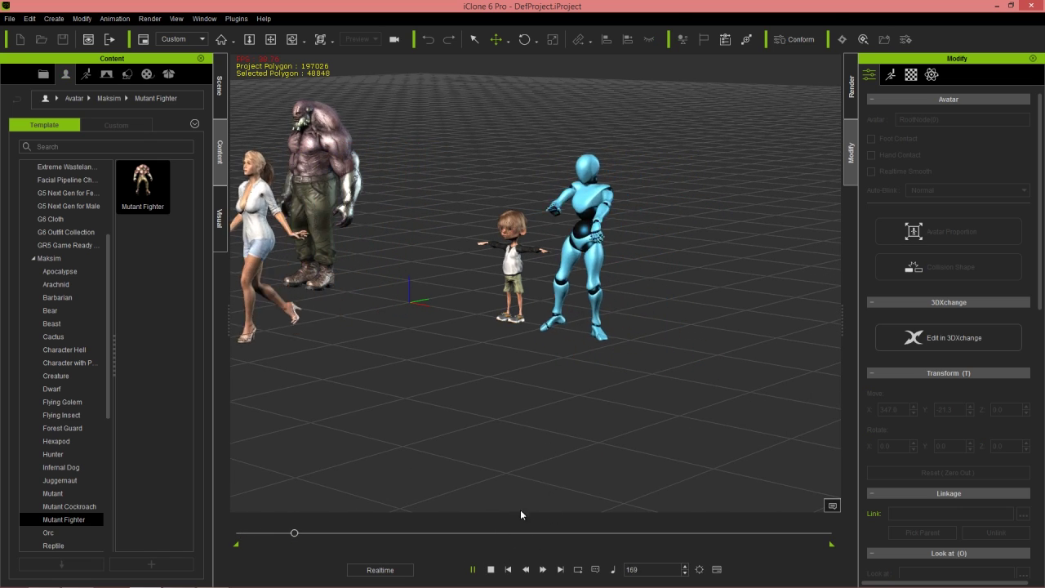
# - Stop playback and save the blue robot character to the custom avatar library as Beta
pyautogui.click(492, 569)
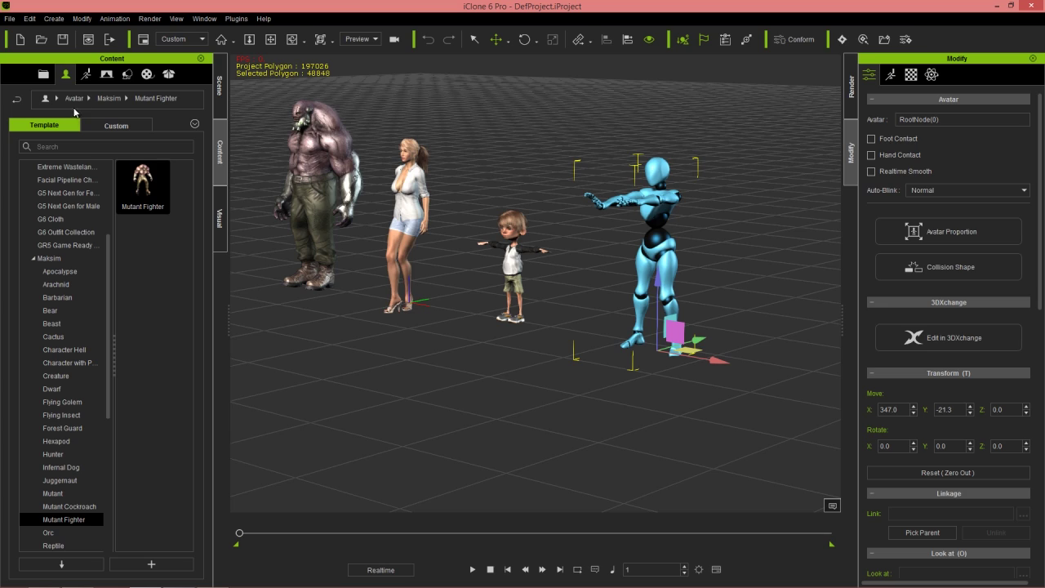
pyautogui.click(91, 126)
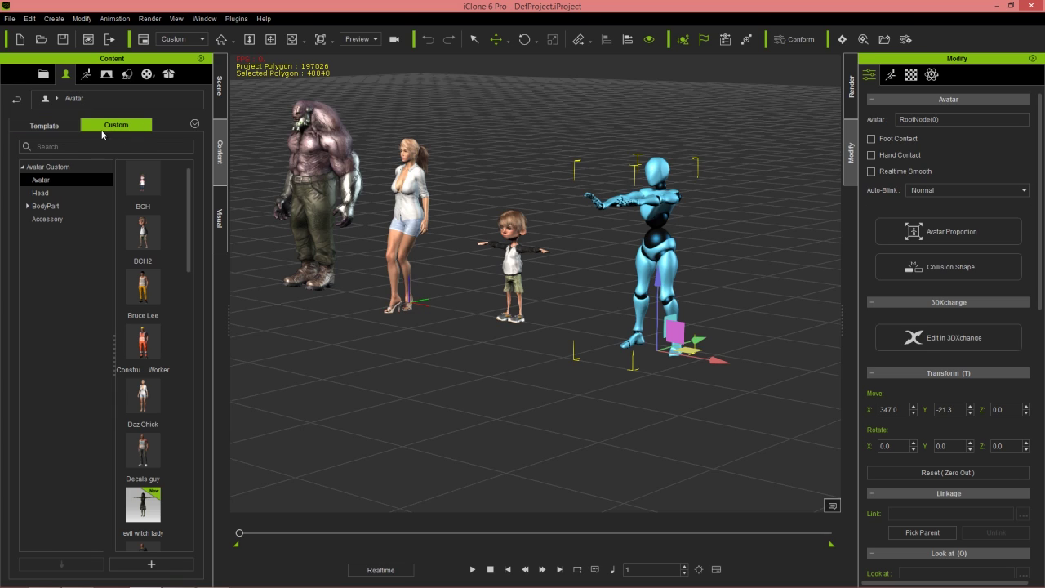
pyautogui.click(150, 563)
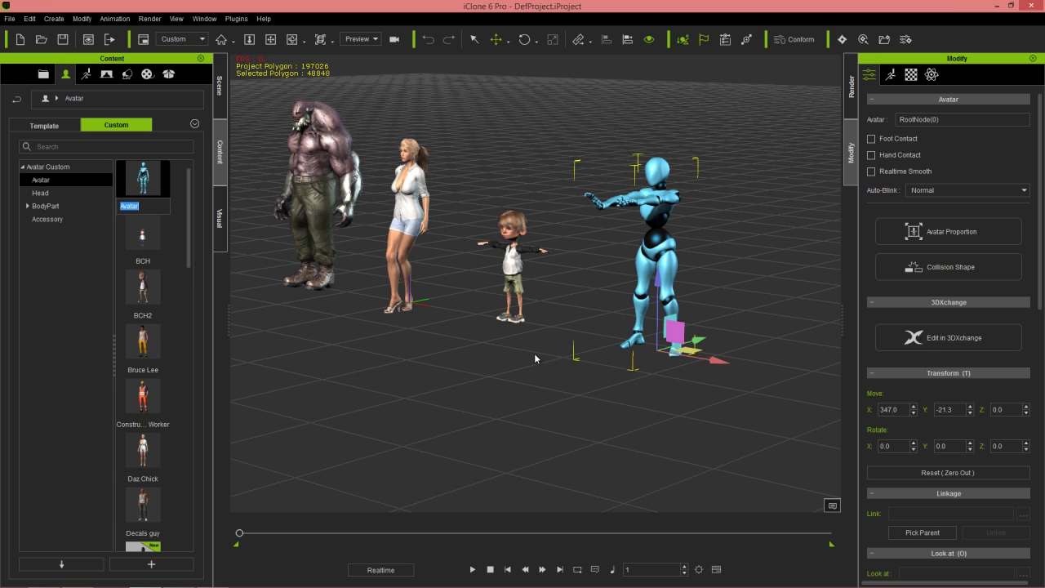
pyautogui.press('Return')
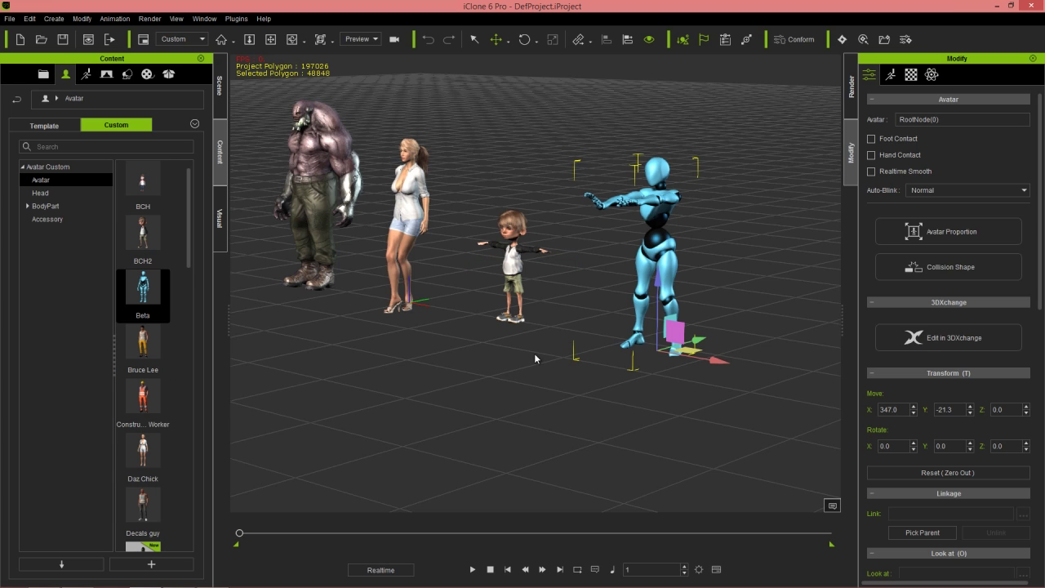
# - Delete the Beta character from the scene
pyautogui.click(512, 239)
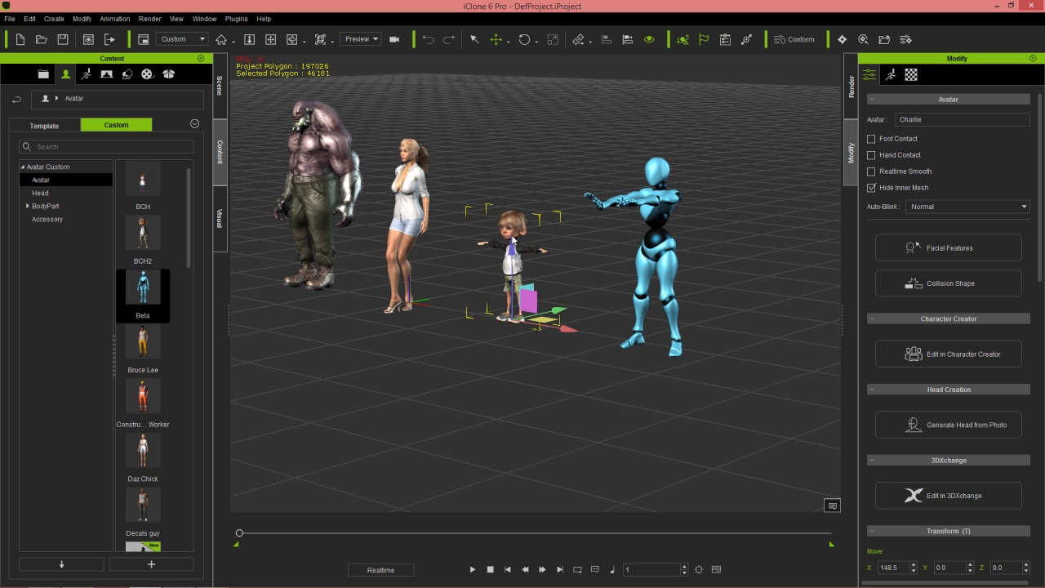
pyautogui.click(663, 210)
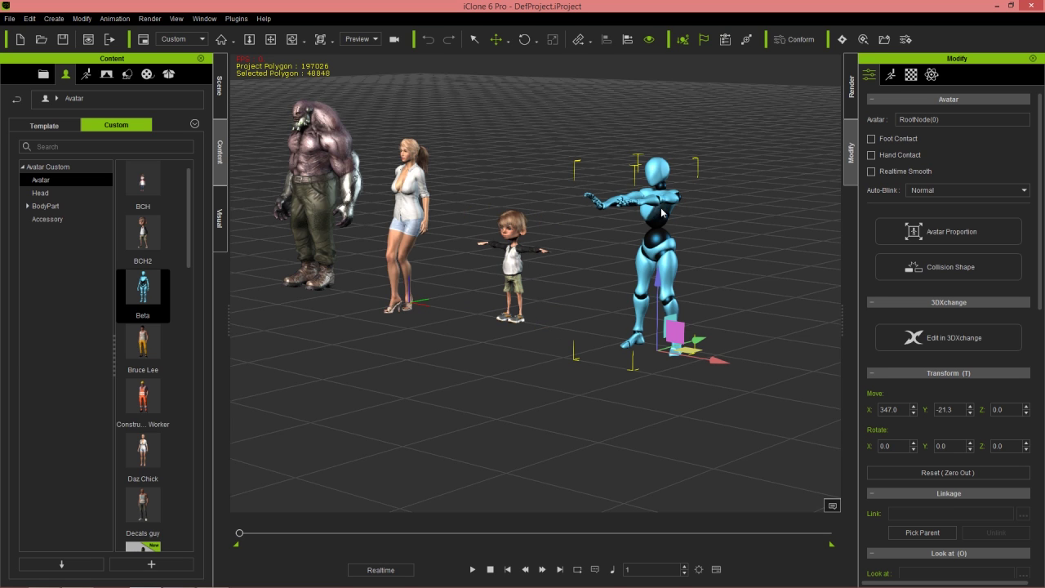
pyautogui.press('Delete')
pyautogui.scroll(5, 608, 199)
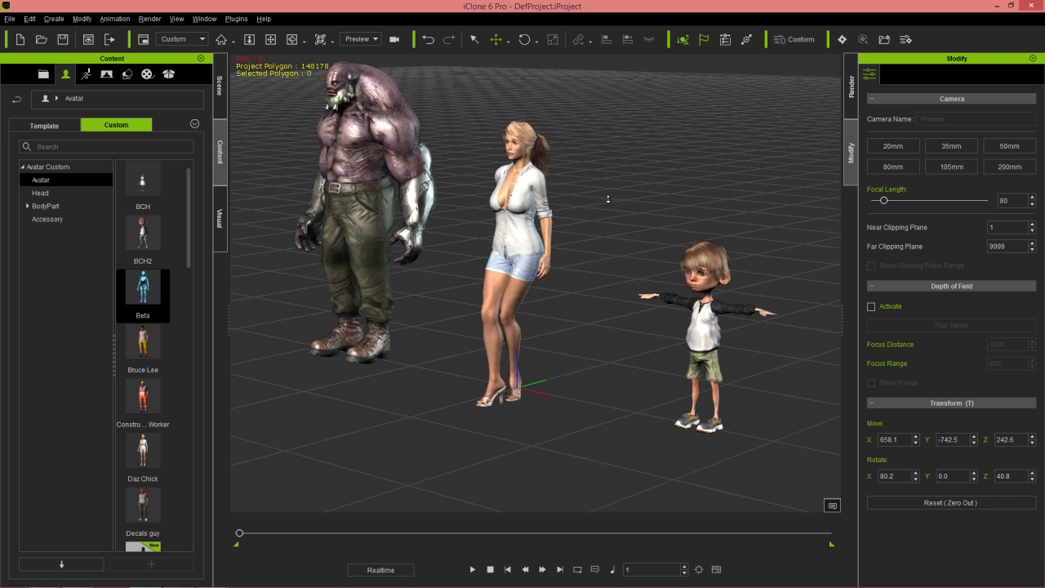
# - Apply the robot hip hop dance motion from 3DXchange to the boy, Charlie, and play it in iClone
pyautogui.click(701, 287)
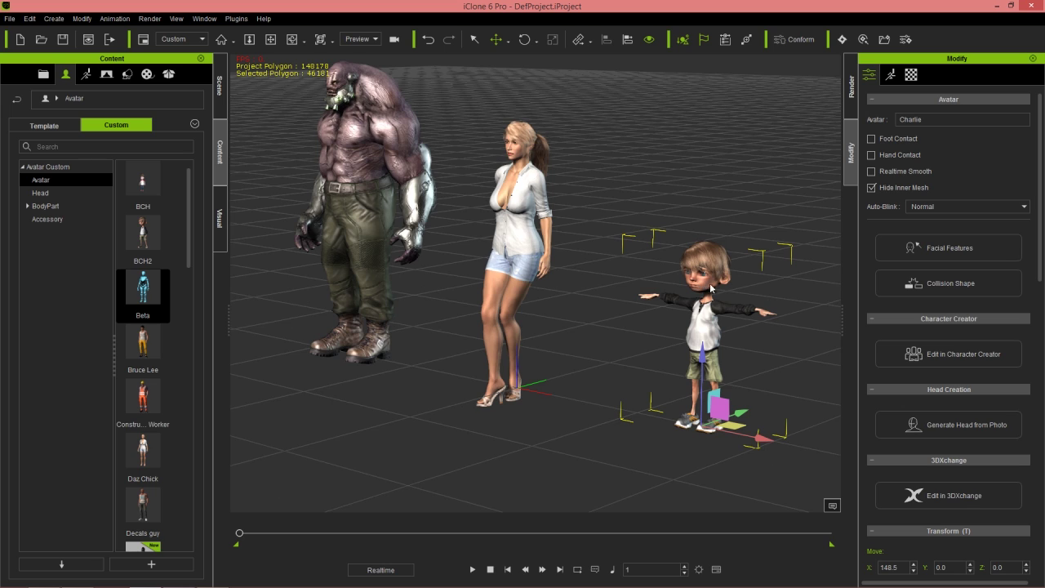
pyautogui.hotkey('alt', 'Tab')
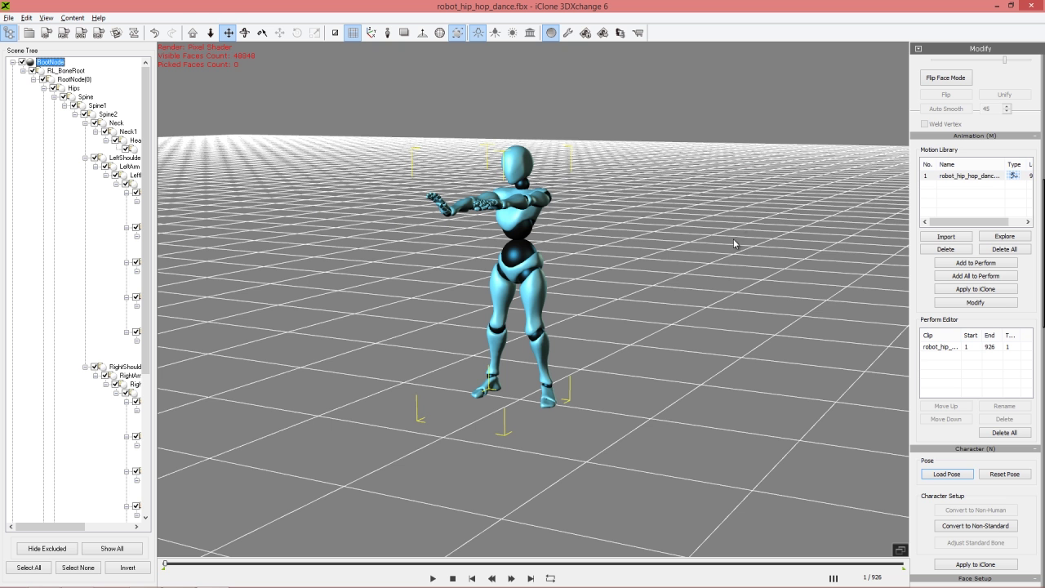
pyautogui.moveTo(1043, 193)
pyautogui.mouseDown()
pyautogui.moveTo(1043, 317)
pyautogui.moveTo(1043, 196)
pyautogui.mouseUp()
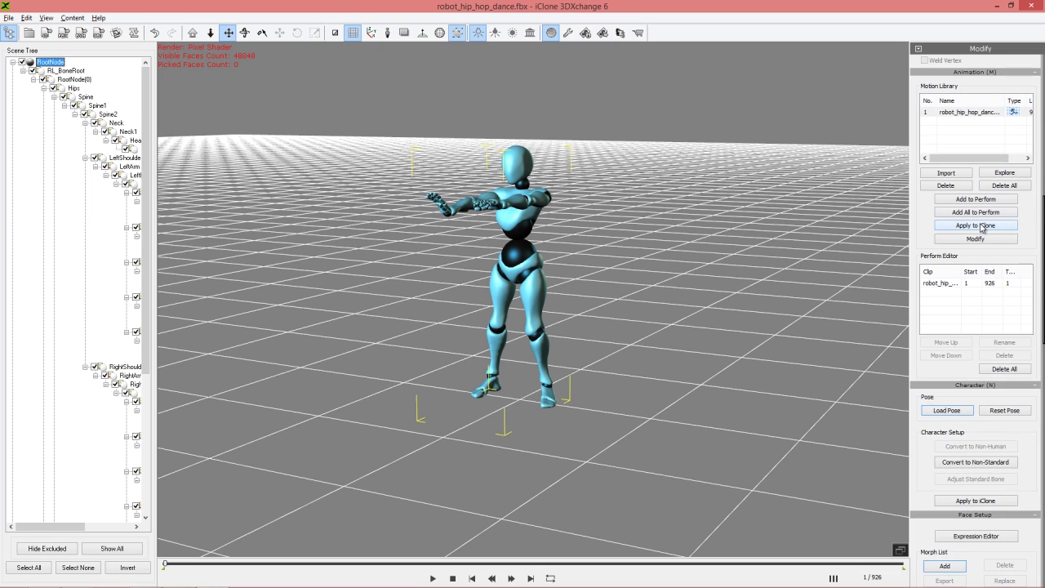
pyautogui.click(984, 226)
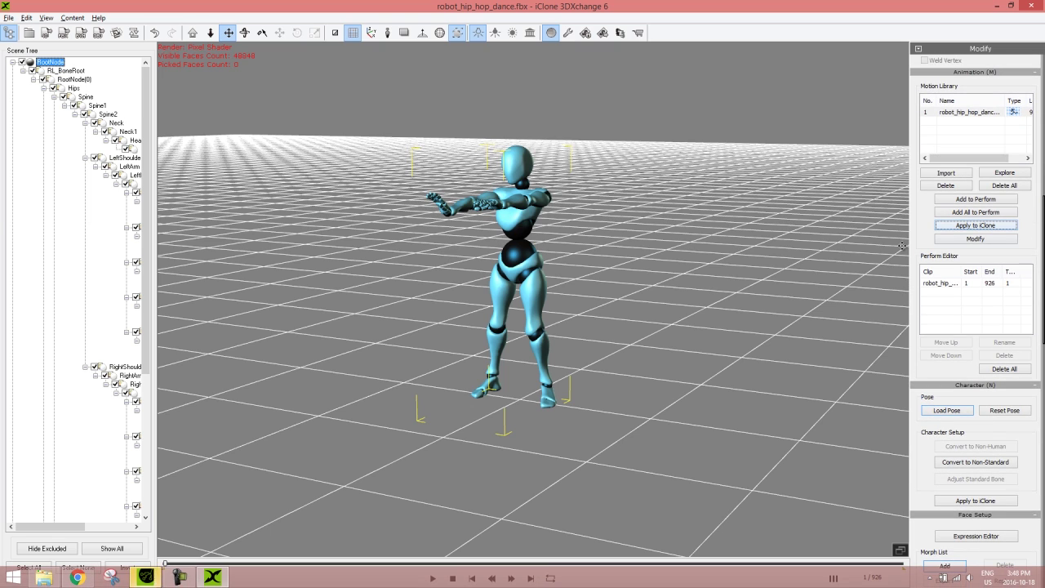
pyautogui.hotkey('alt', 'Tab')
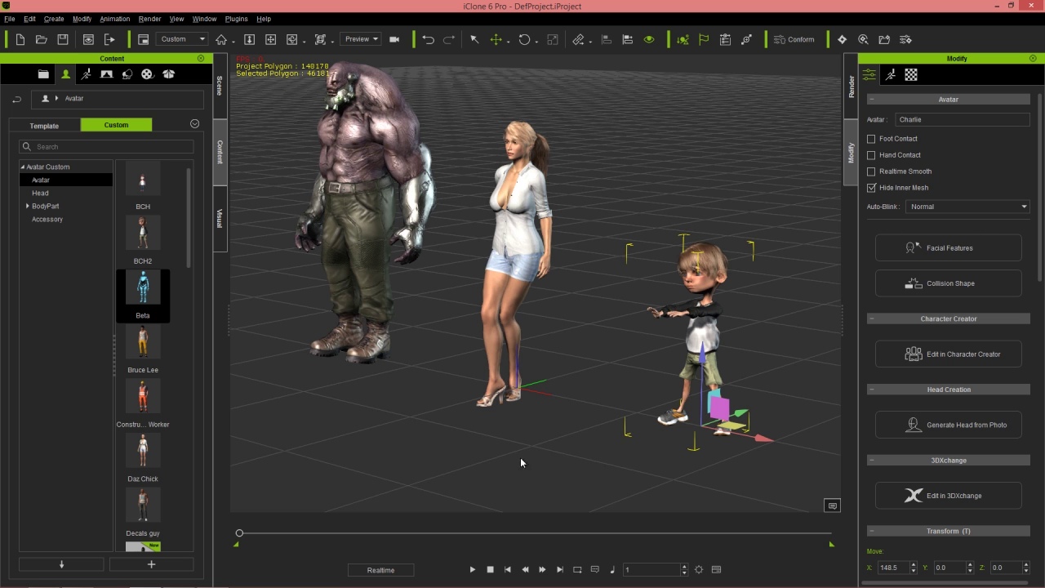
pyautogui.click(472, 569)
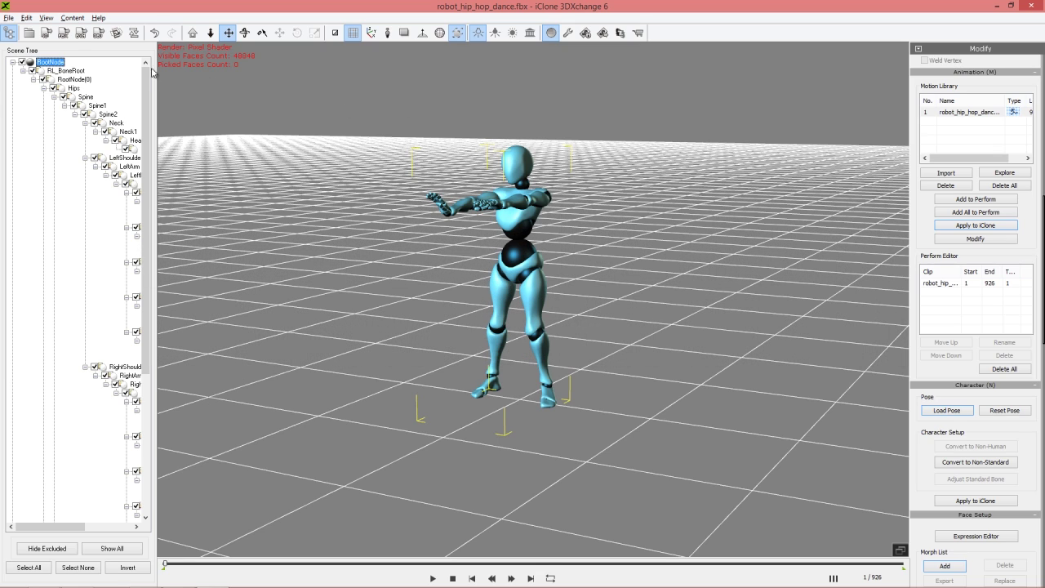
# - Open mutant_roaring.fbx in 3DXchange with its animation imported and convert it to a non-standard character
pyautogui.click(28, 33)
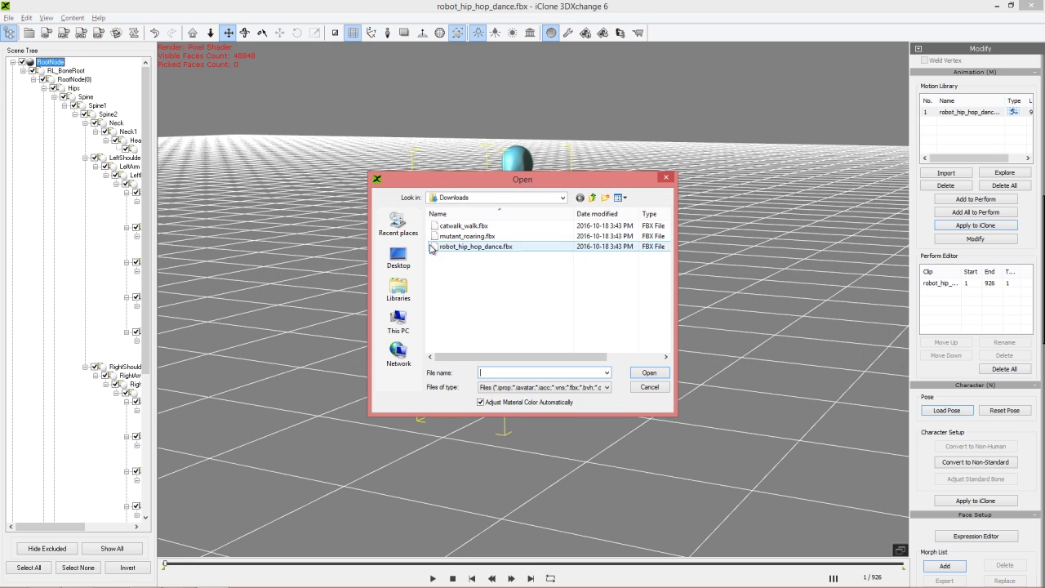
pyautogui.doubleClick(481, 238)
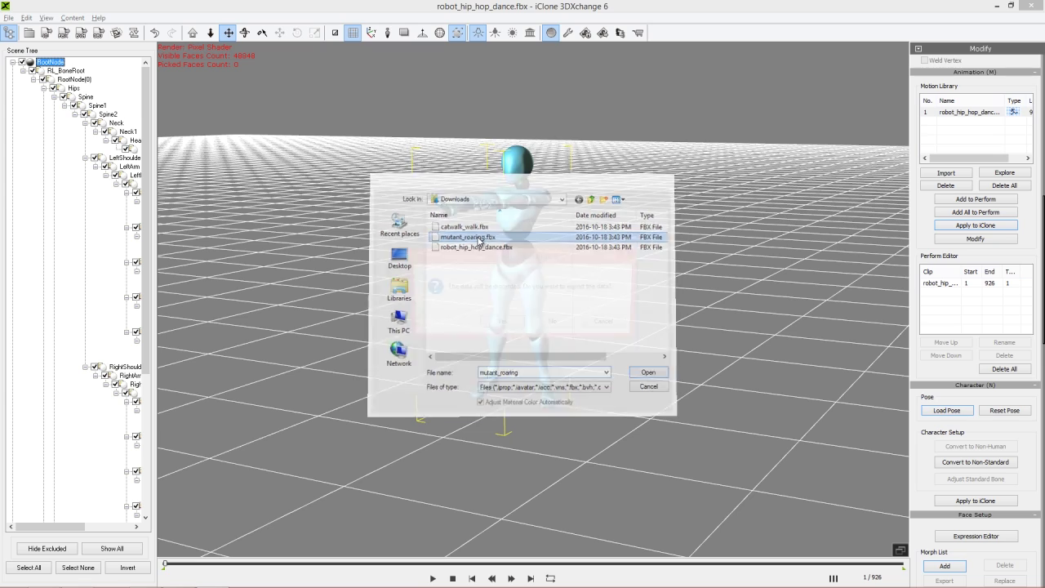
pyautogui.click(553, 323)
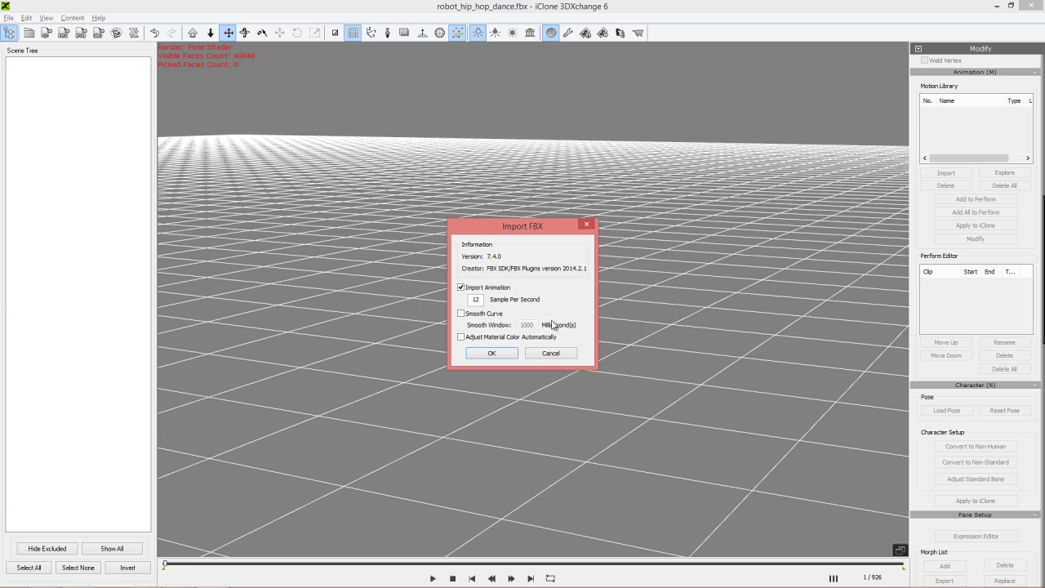
pyautogui.click(491, 353)
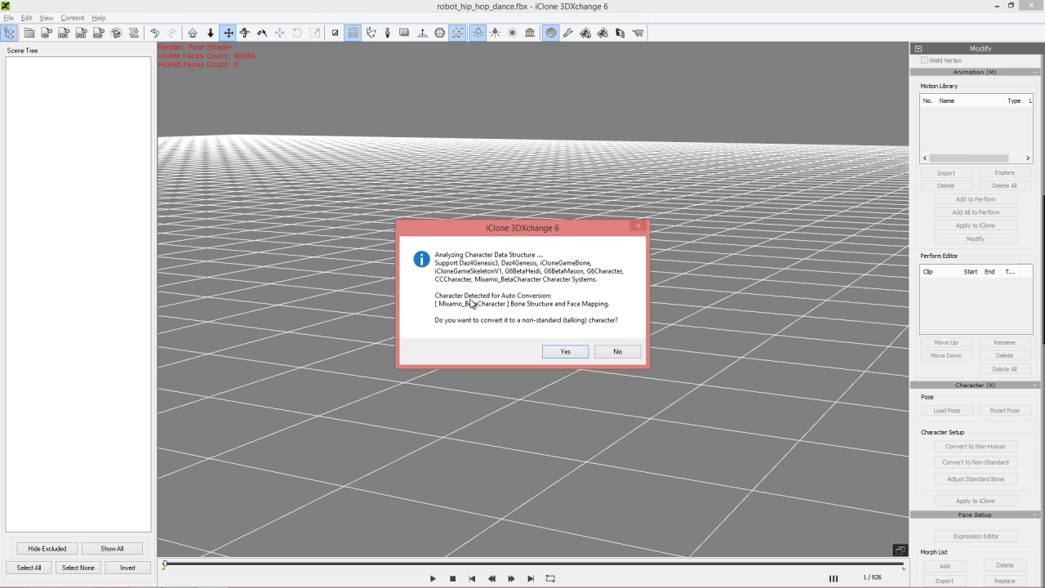
pyautogui.click(583, 352)
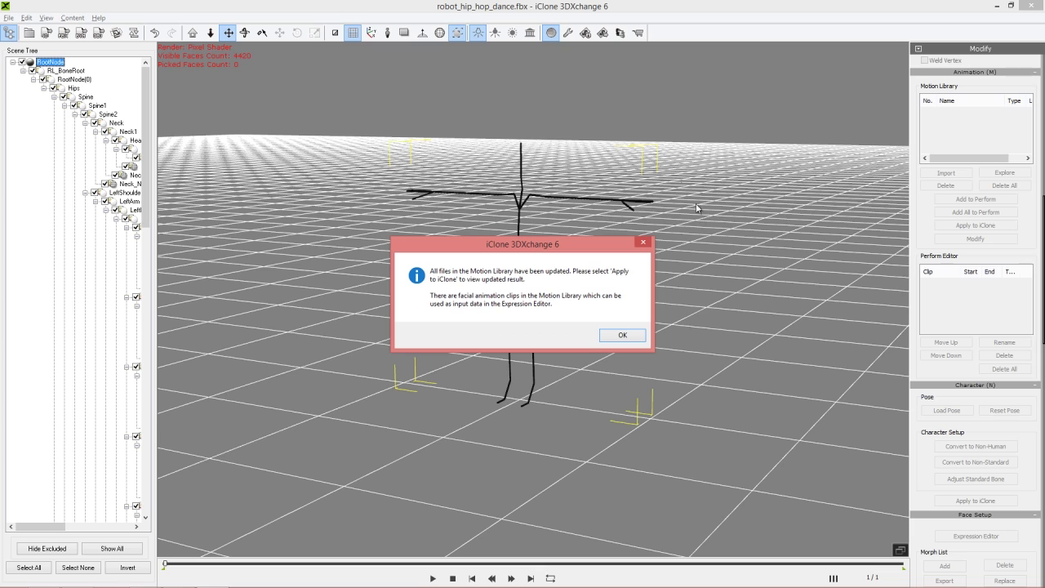
pyautogui.click(622, 336)
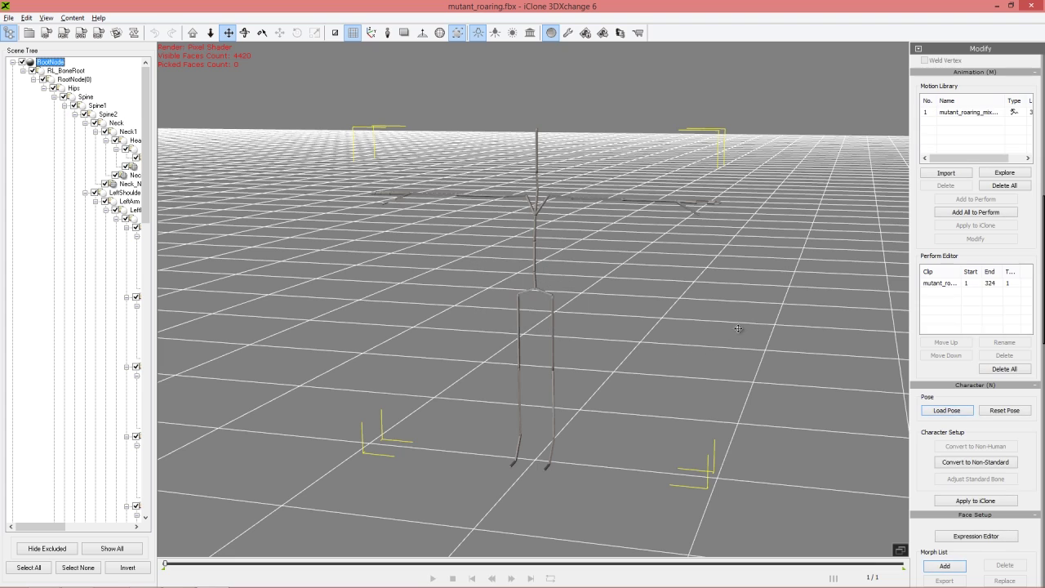
# - Load the mutant roaring clip from the motion library and preview it on the skeleton, stopping playback when done
pyautogui.moveTo(684, 294); pyautogui.dragTo(676, 325, button='right')
pyautogui.click(983, 115)
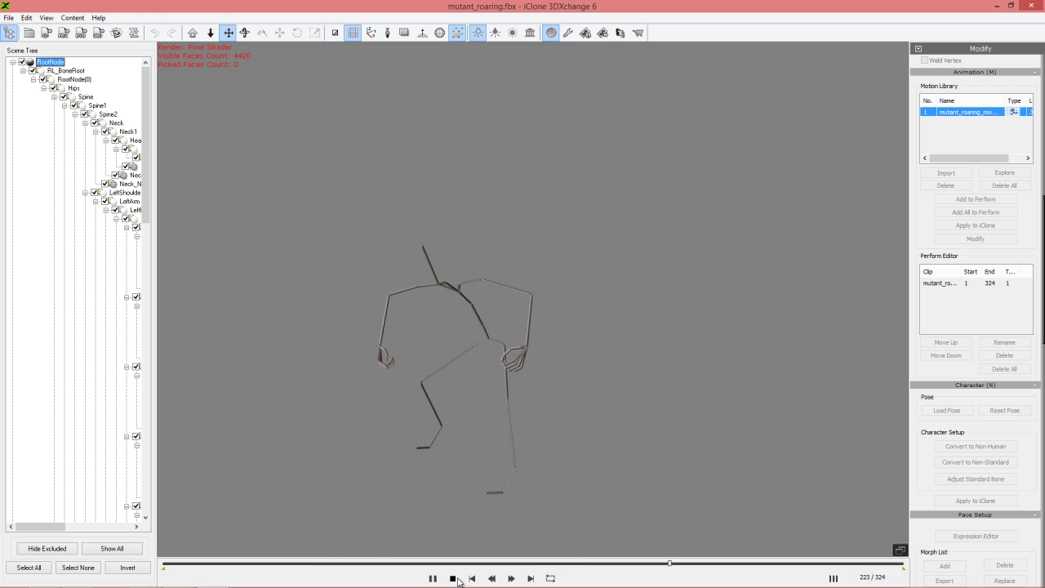
pyautogui.click(452, 577)
pyautogui.moveTo(508, 301); pyautogui.dragTo(710, 273, button='right')
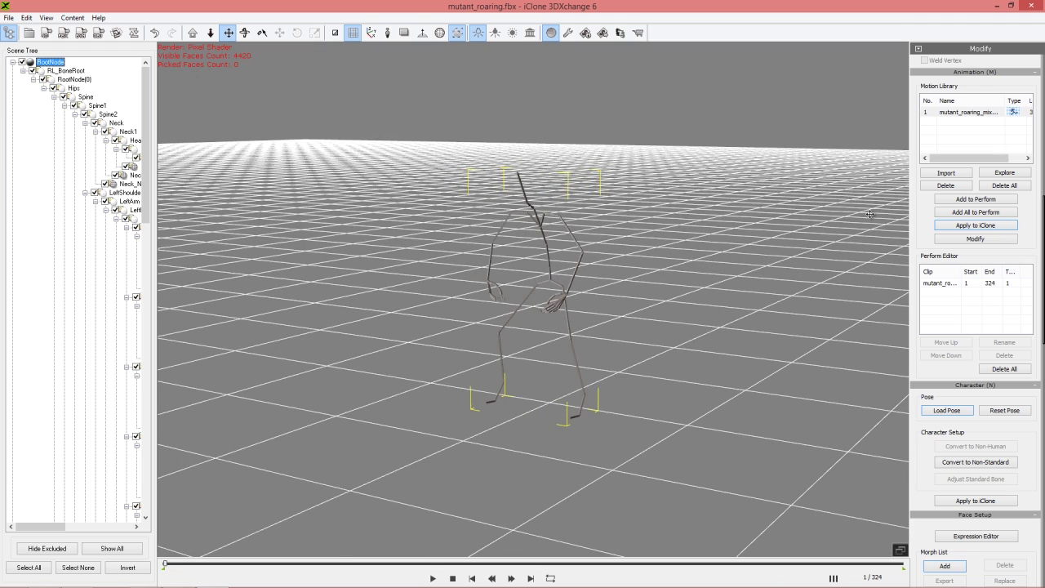
# - Apply the mutant roaring motion from 3DXchange to the Mutant Fighter and play the scene in iClone
pyautogui.hotkey('alt', 'Tab')
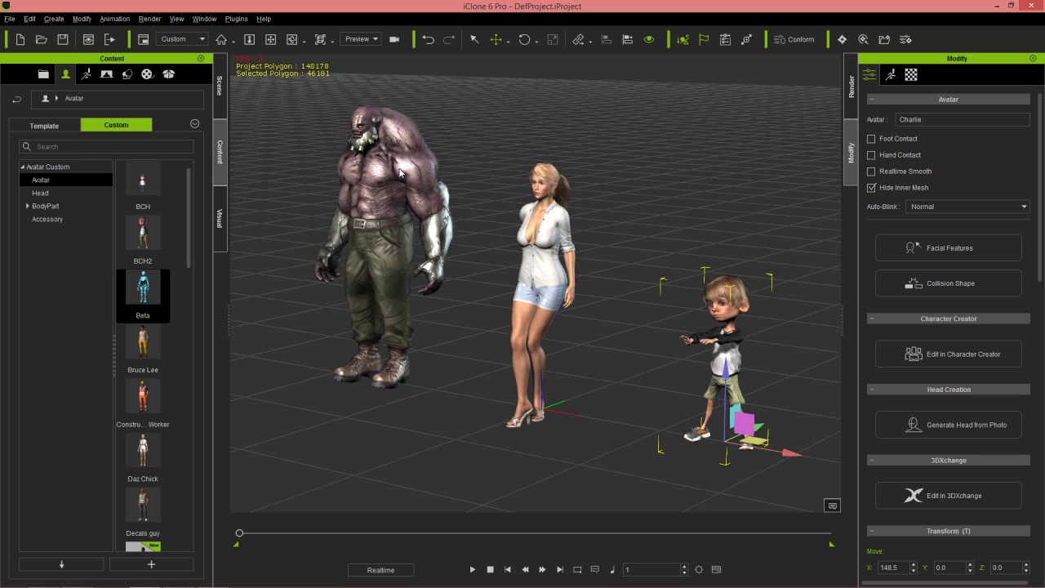
pyautogui.click(400, 172)
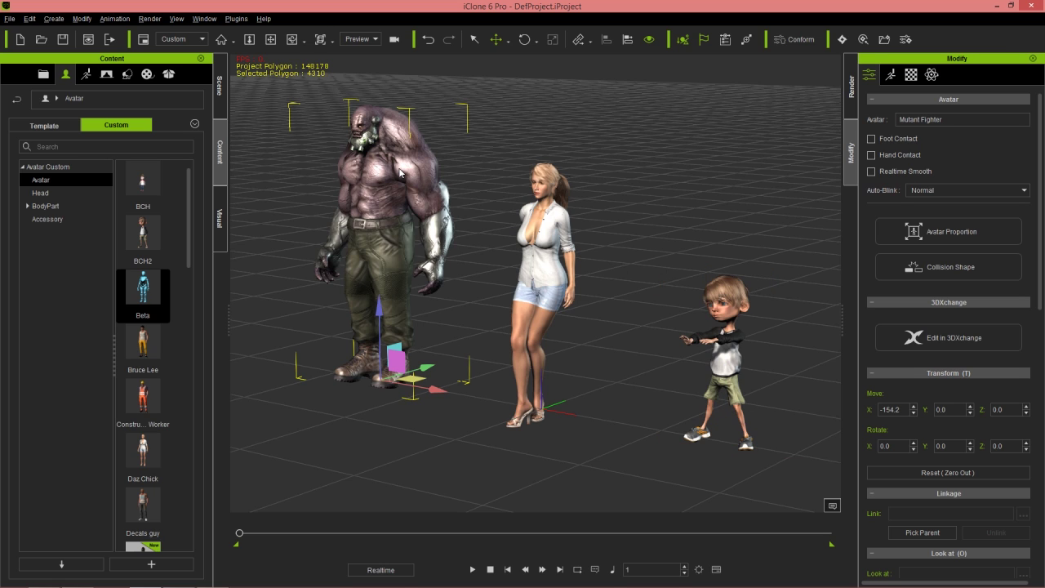
pyautogui.hotkey('alt', 'Tab')
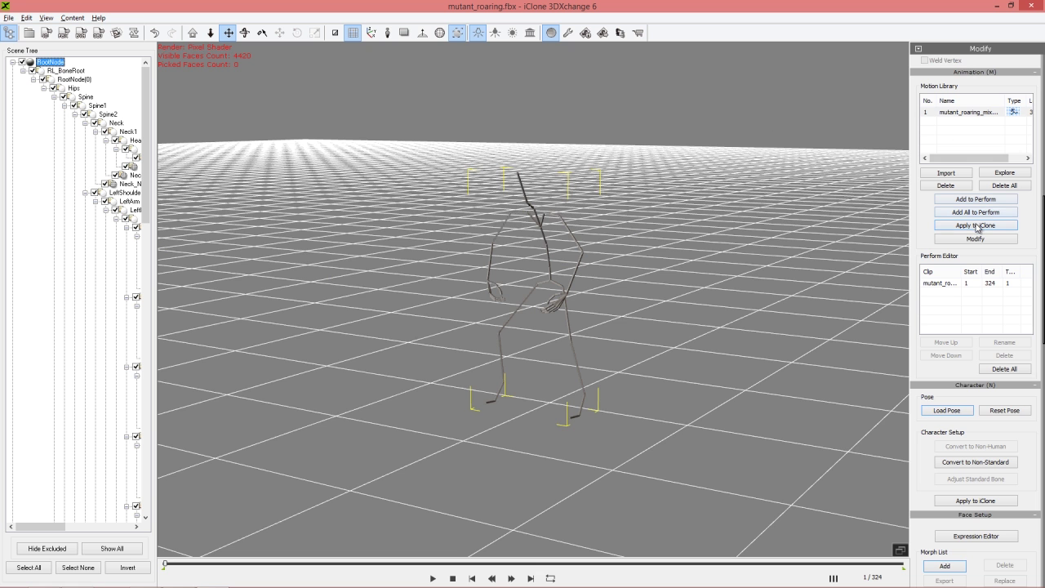
pyautogui.click(988, 229)
pyautogui.hotkey('alt', 'Tab')
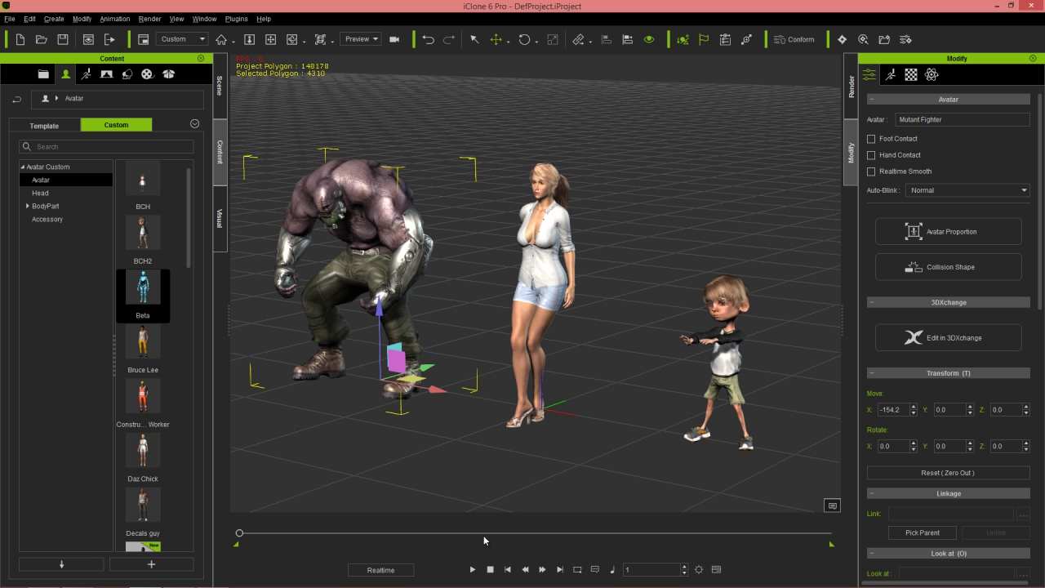
pyautogui.press('space')
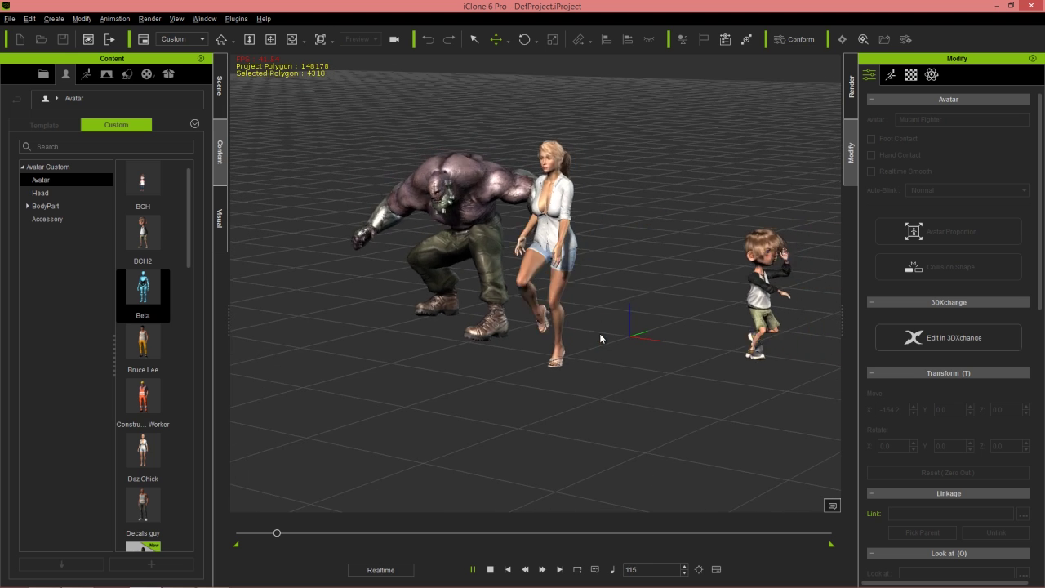
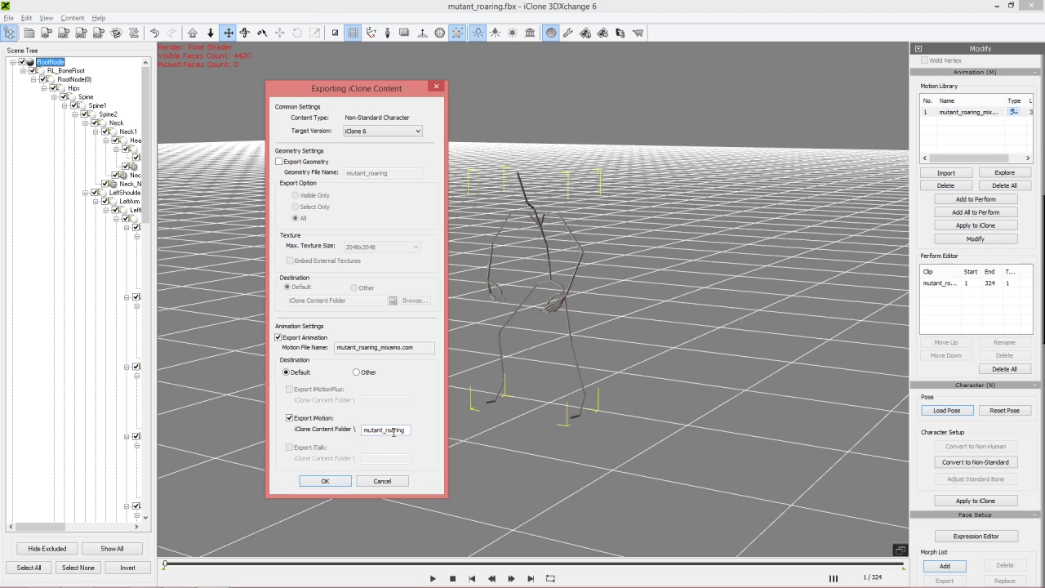
# - Export mutant_roaring_mixamo.com as an iMotion to the mutant_roaring content folder without geometry, replacing the existing file
pyautogui.click(341, 481)
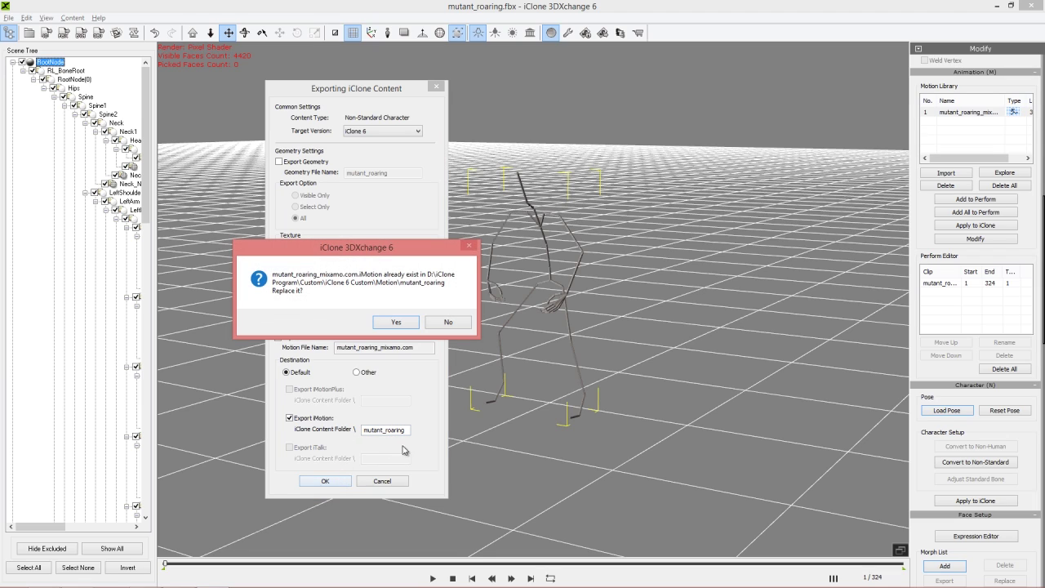
pyautogui.click(397, 323)
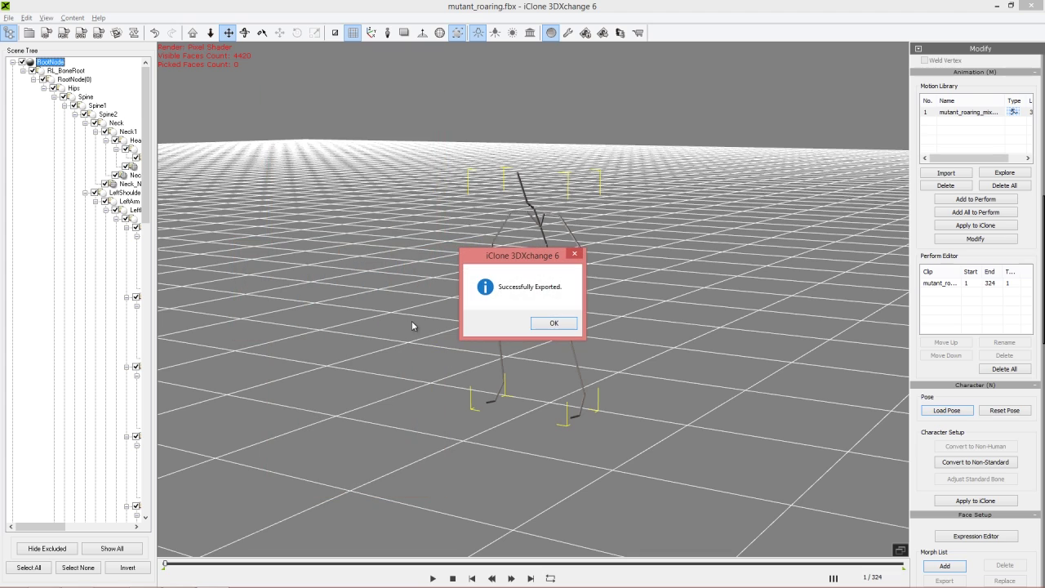
pyautogui.click(555, 323)
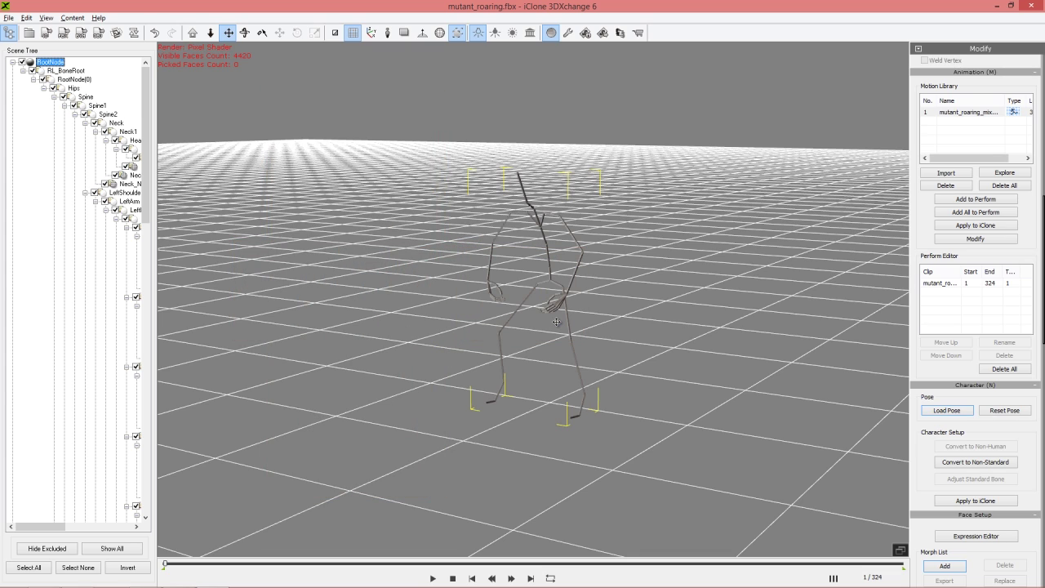
# - Switch to iClone and locate the exported motion in the mutant_roaring folder of the custom motion library
pyautogui.hotkey('alt', 'Tab')
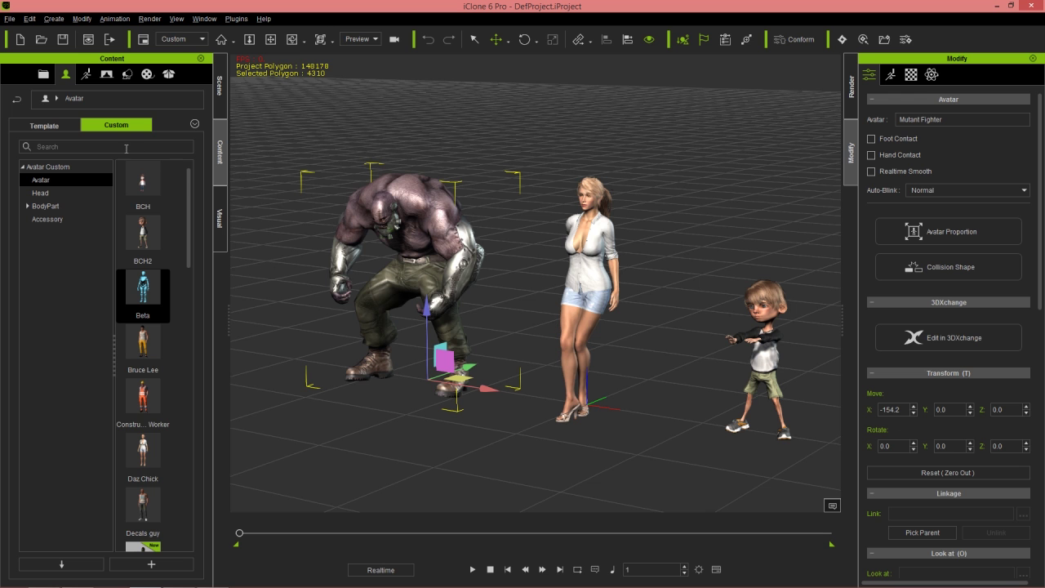
pyautogui.click(87, 76)
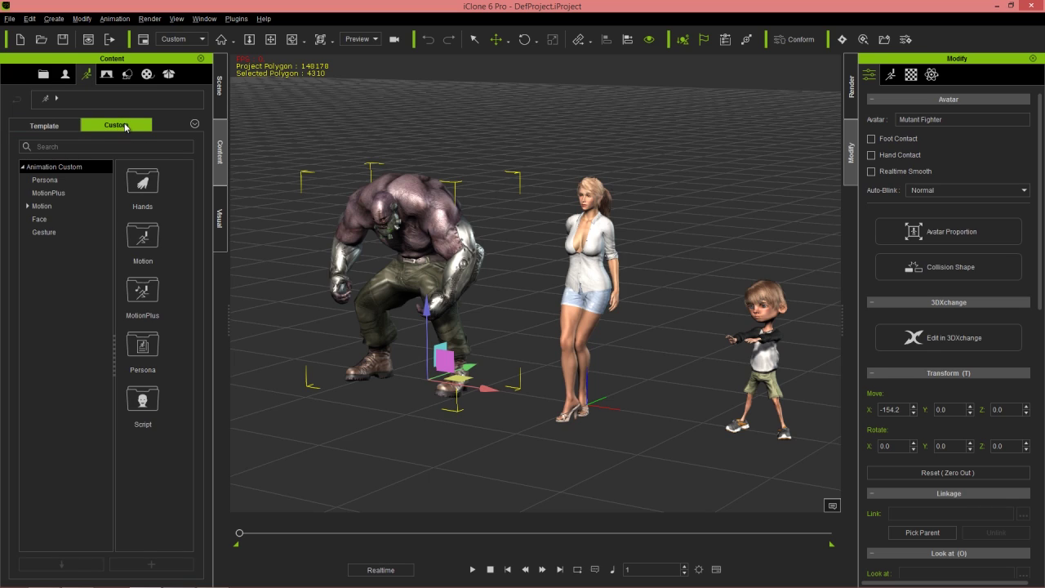
pyautogui.click(45, 206)
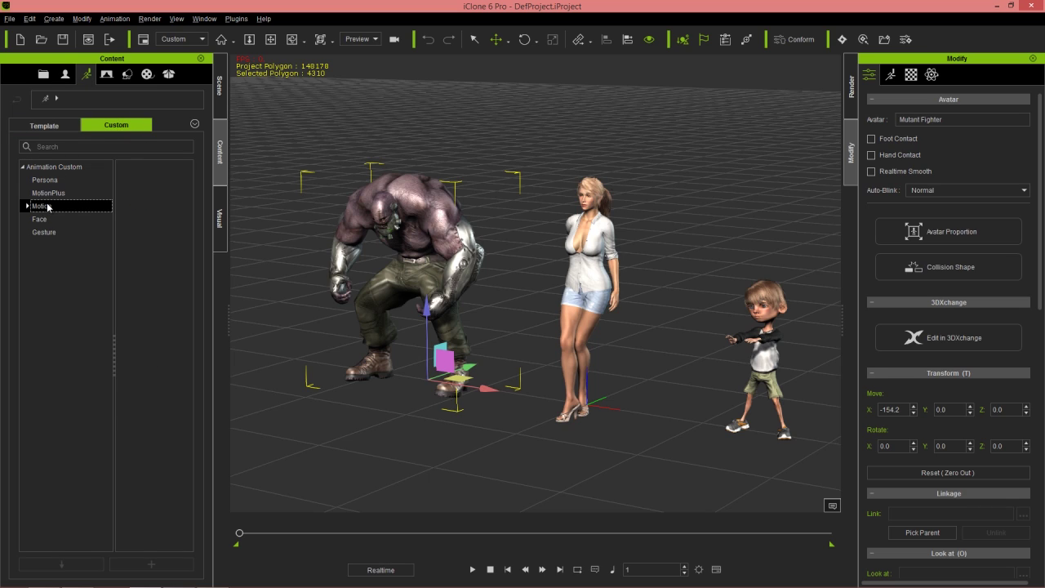
pyautogui.doubleClick(152, 185)
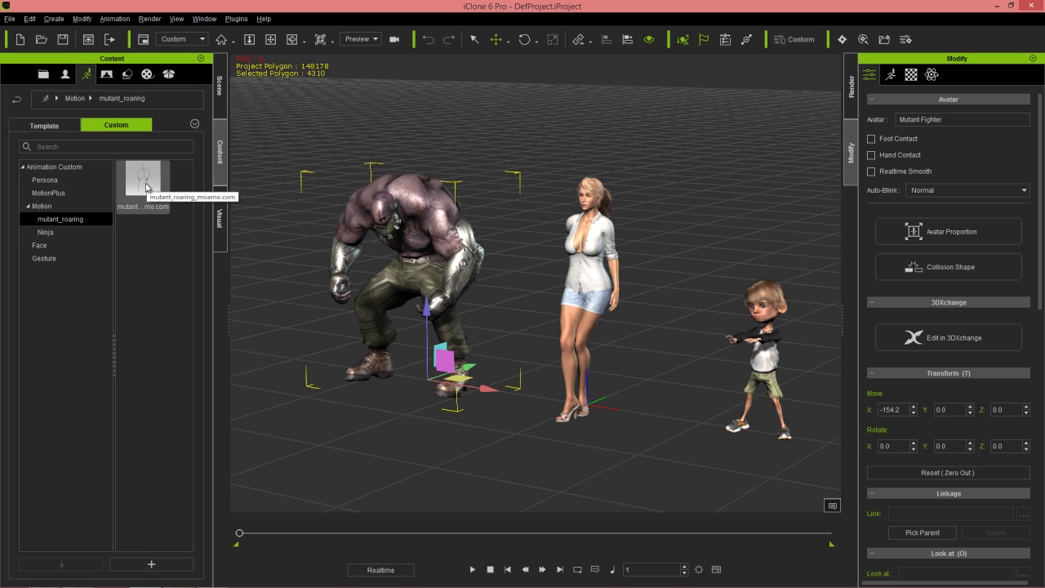
pyautogui.moveTo(598, 253); pyautogui.dragTo(629, 319, button='middle')
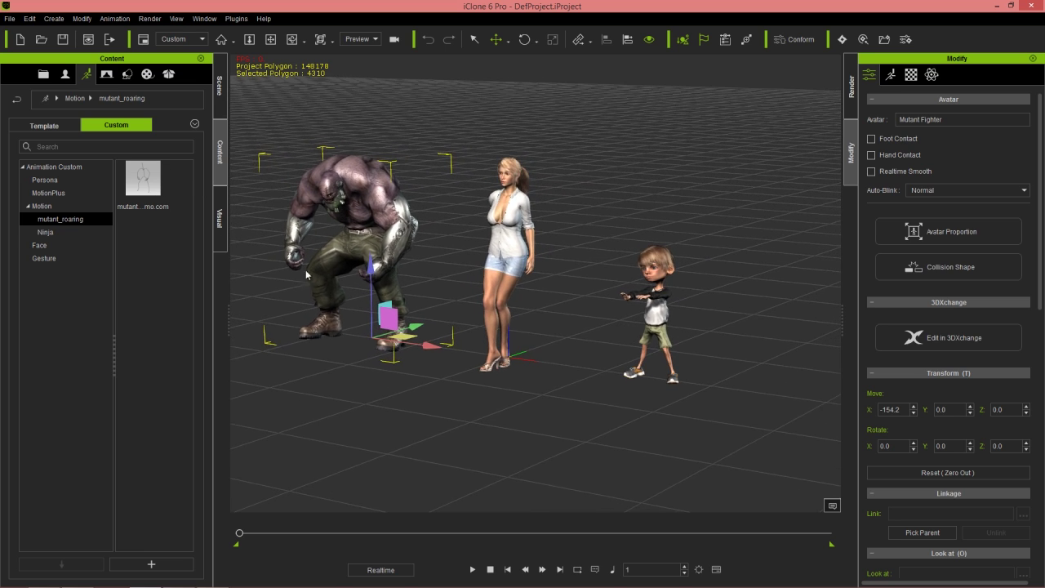
# - Apply the saved mutant roaring motion from the custom library to the Charlie avatar and preview it, stopping playback when done
pyautogui.moveTo(143, 180); pyautogui.dragTo(662, 305)
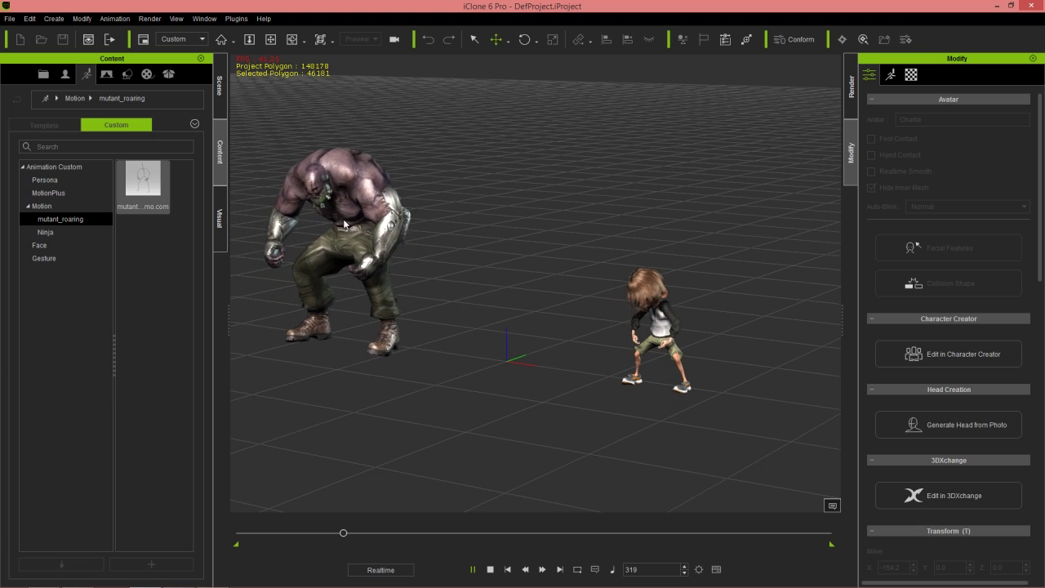
pyautogui.press('space')
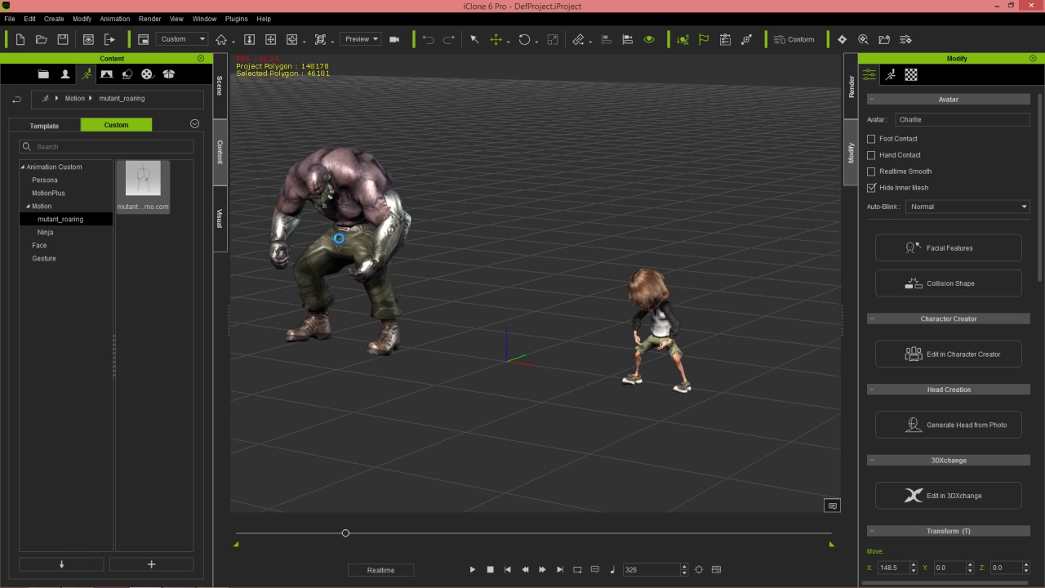
pyautogui.click(490, 568)
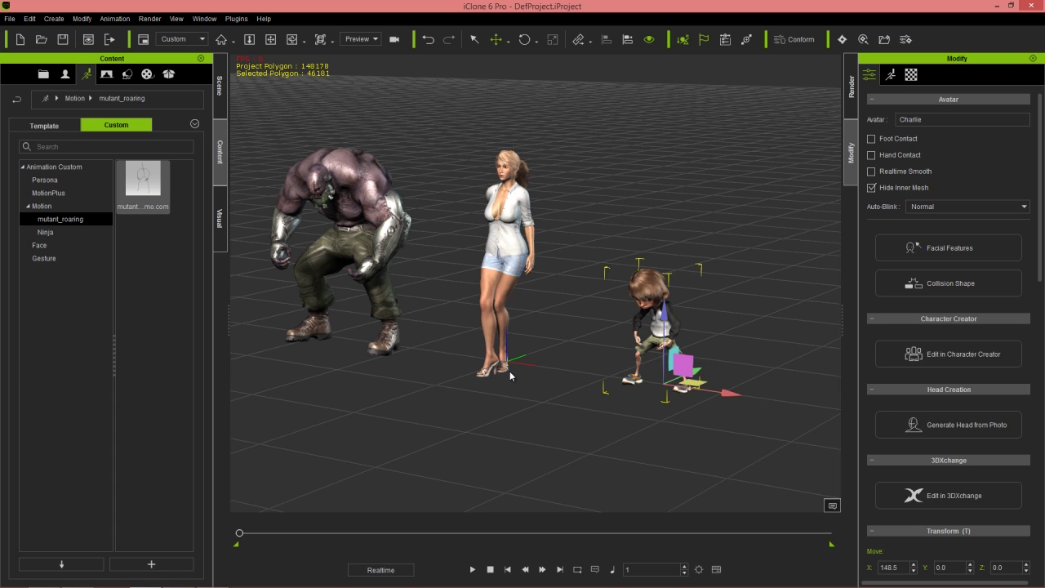
# - Replay the scene to compare the roaring motion on the Mutant Fighter and Charlie, stop playback, and view the characters closer
pyautogui.click(472, 570)
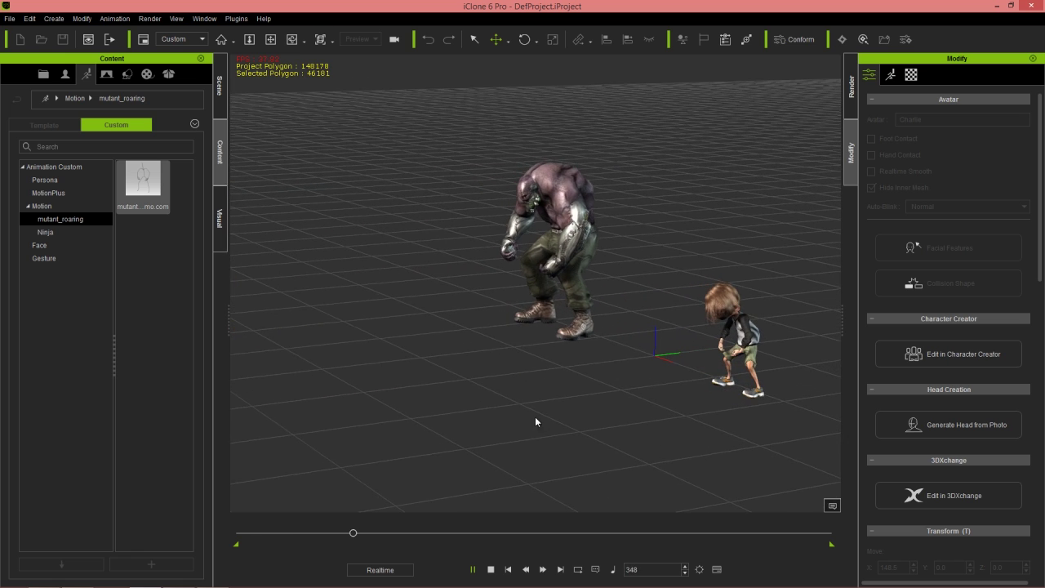
pyautogui.click(491, 569)
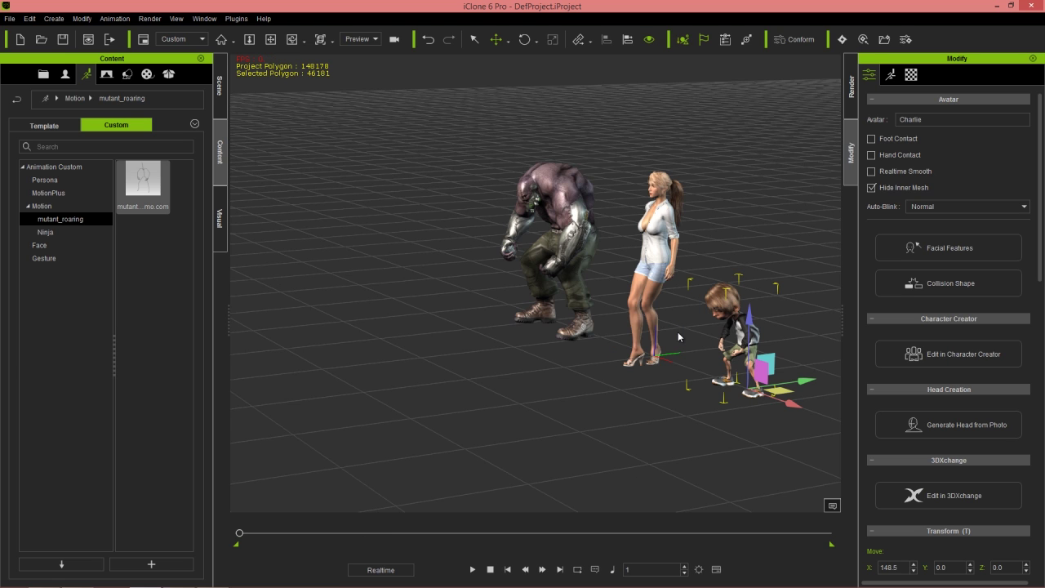
pyautogui.scroll(3, 678, 332)
pyautogui.scroll(5, 694, 326)
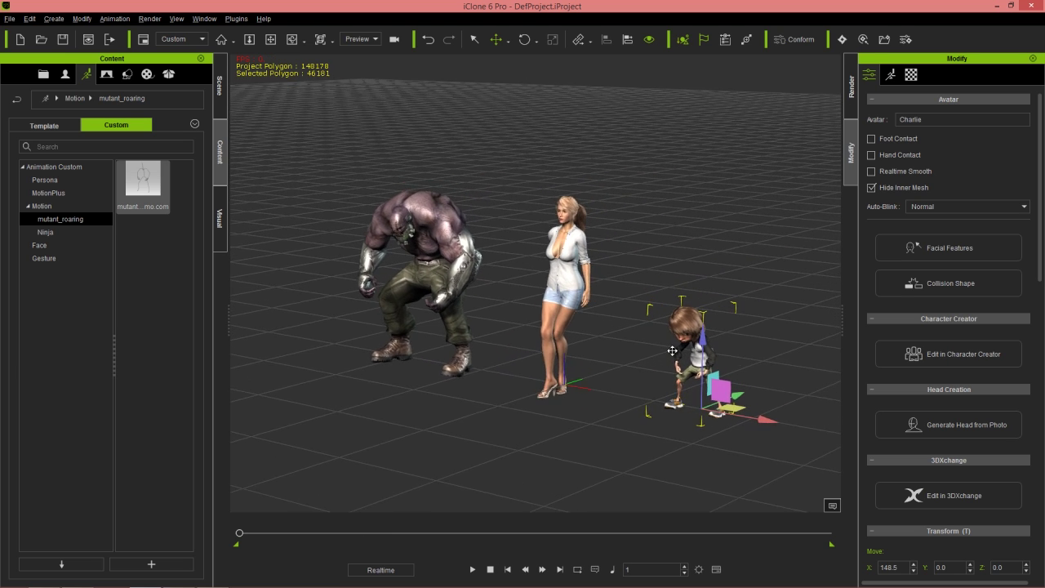
pyautogui.scroll(-2, 680, 325)
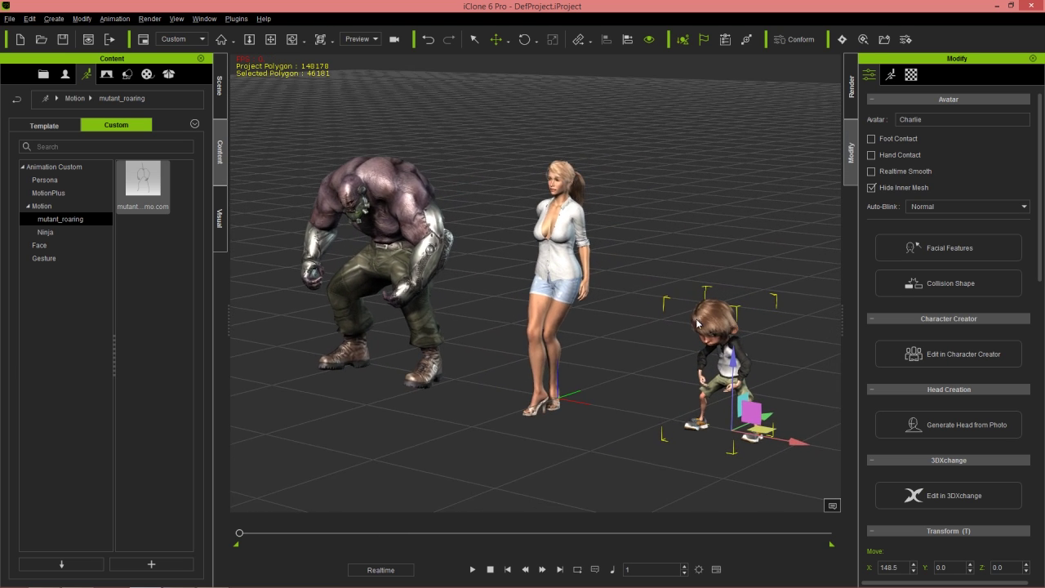